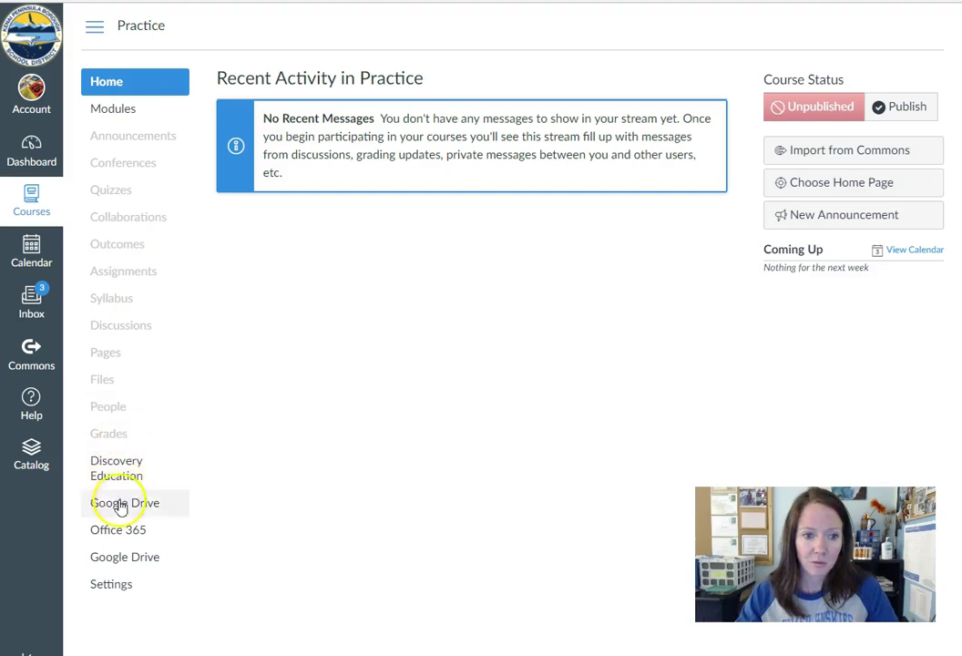
Step: From the Assignments page, create a new assignment named 'Practice' and scroll to its Assign section
left_click(151, 273)
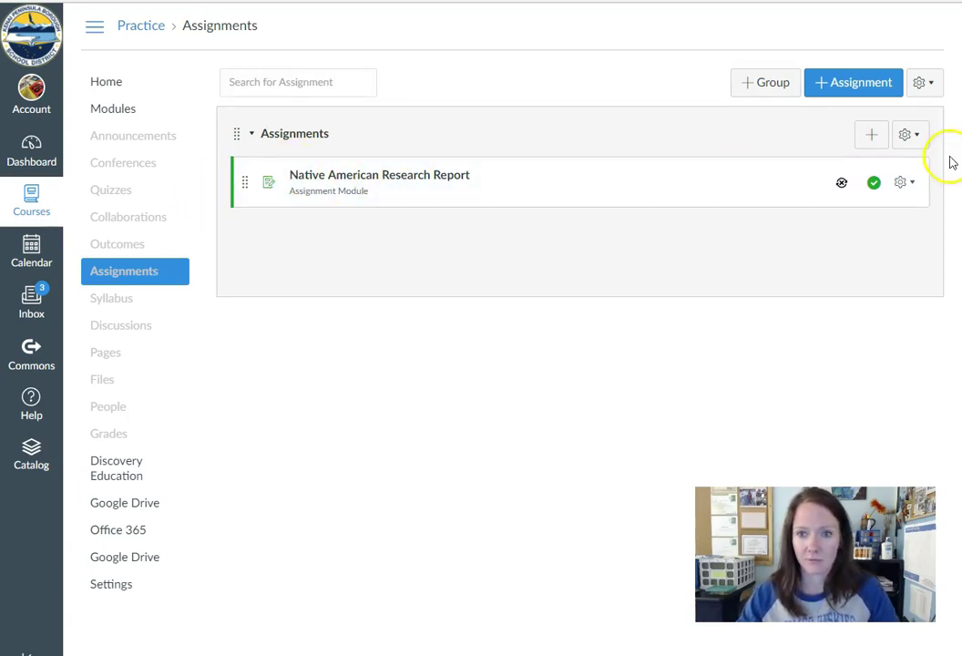
left_click(855, 80)
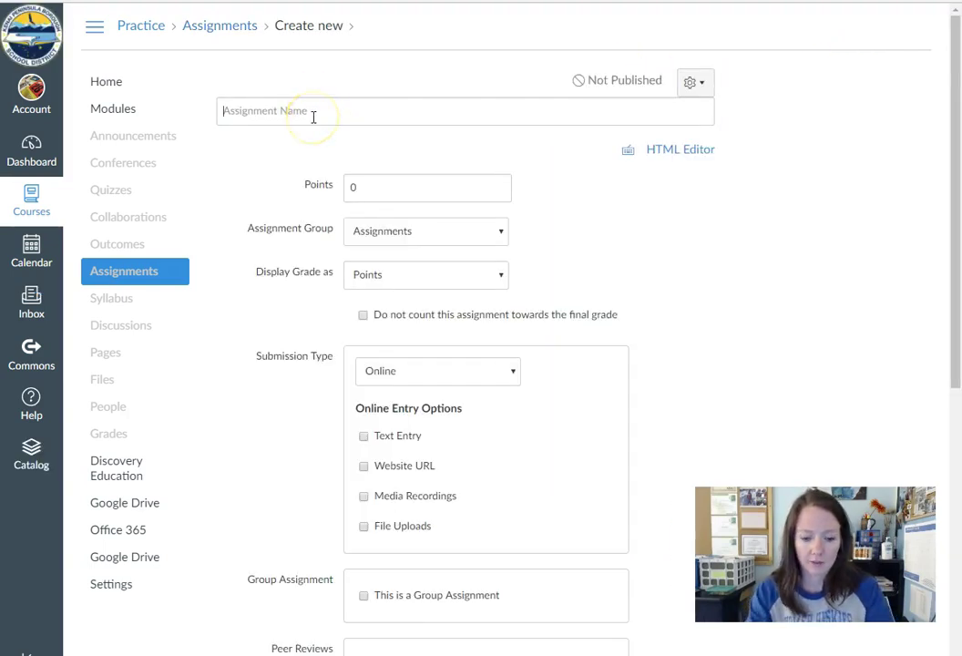
type("Practic")
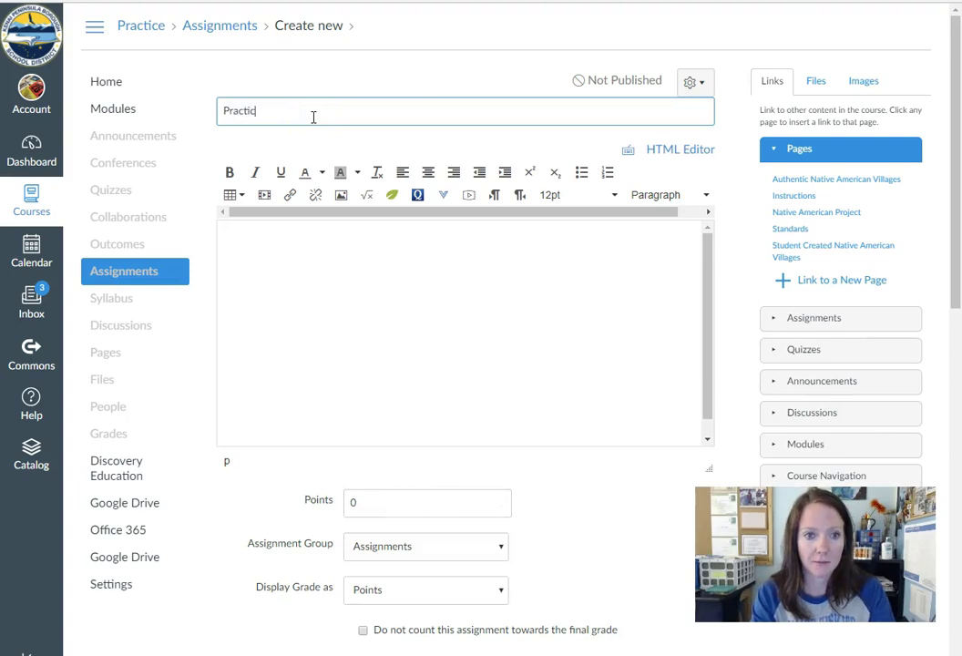
type("e")
left_click(264, 249)
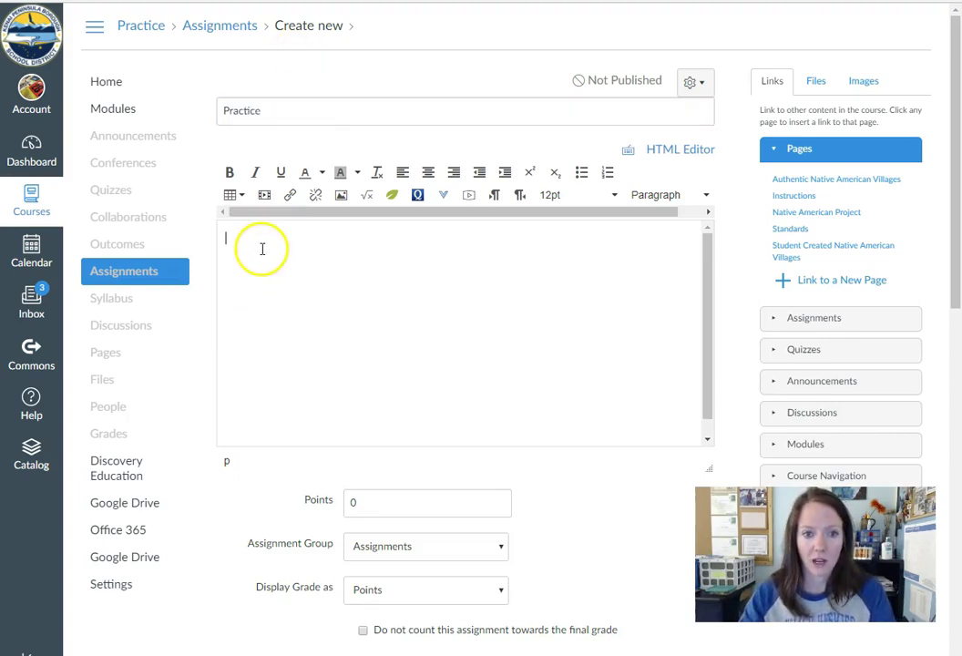
scroll(422, 401, "down", 1)
scroll(421, 401, "down", 2)
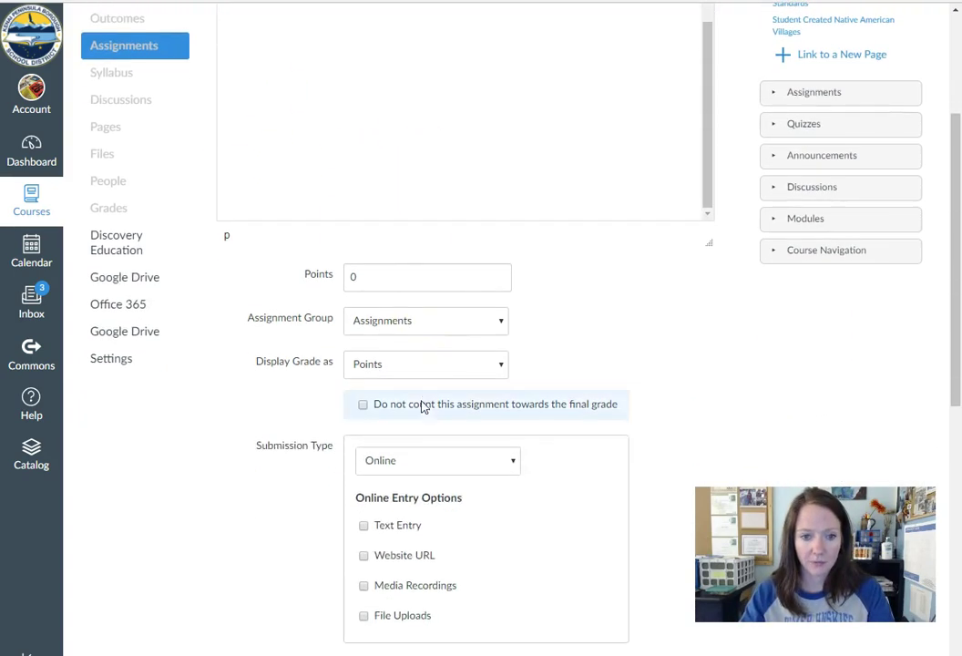
scroll(392, 333, "down", 1)
scroll(365, 103, "down", 1)
scroll(364, 103, "down", 1)
scroll(369, 161, "down", 1)
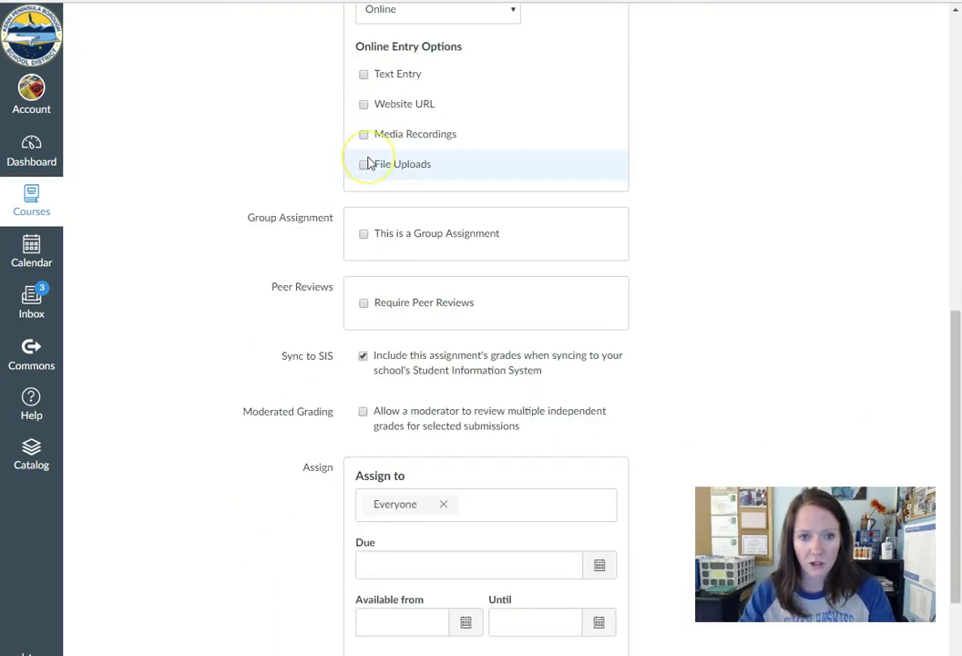
scroll(369, 162, "down", 1)
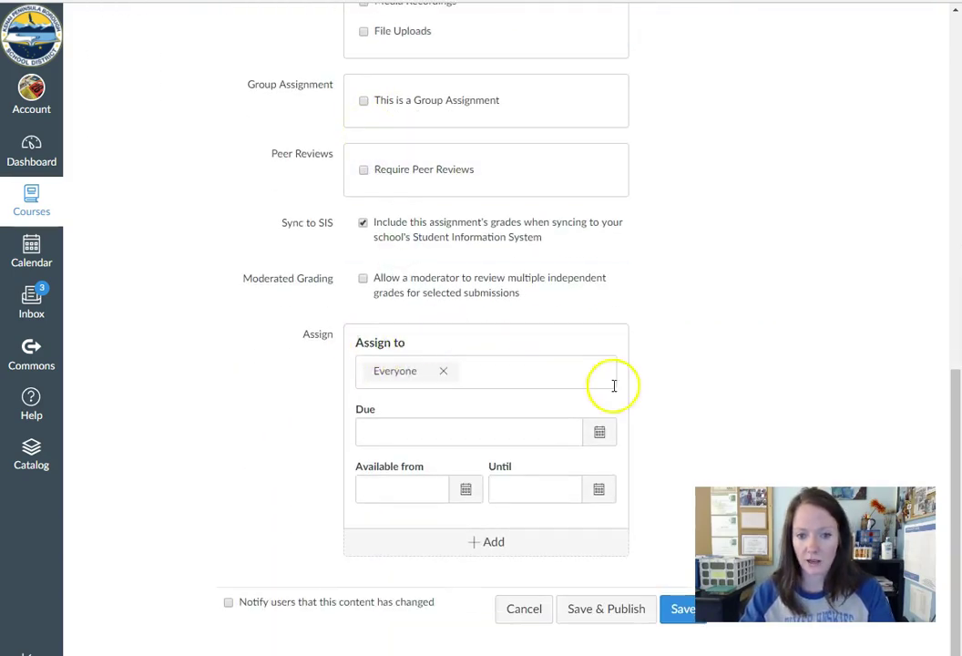
Step: Swap Everyone for a single student as assignee, then cancel the unsaved assignment
left_click(448, 378)
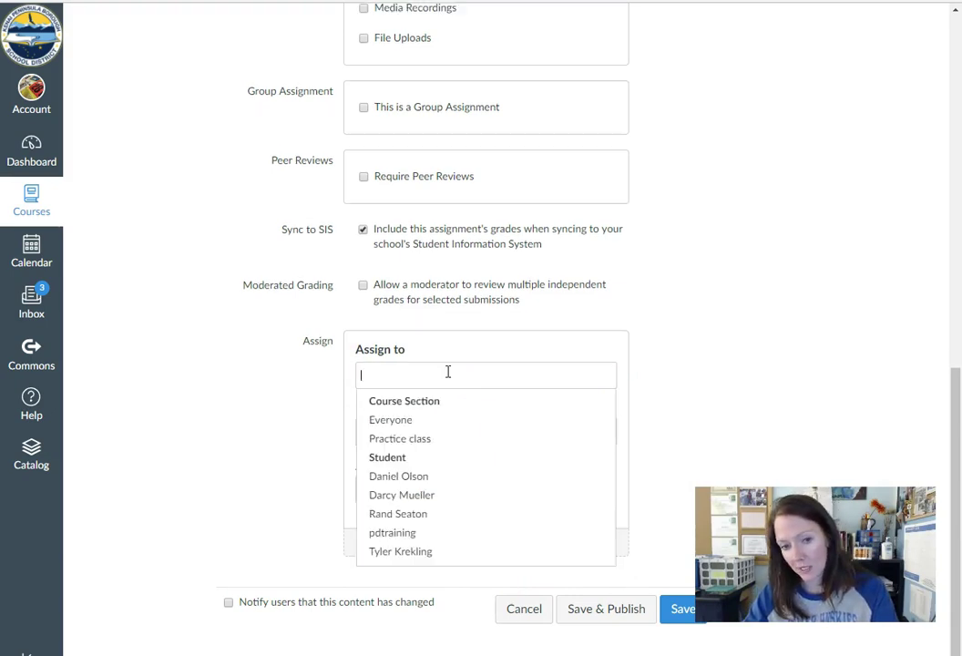
left_click(392, 476)
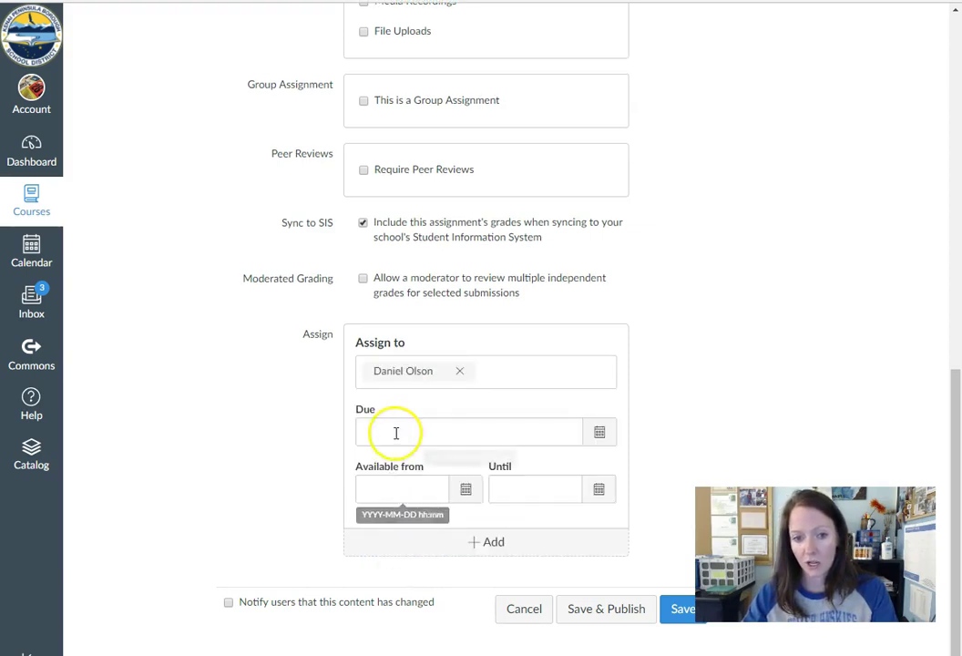
left_click(442, 365)
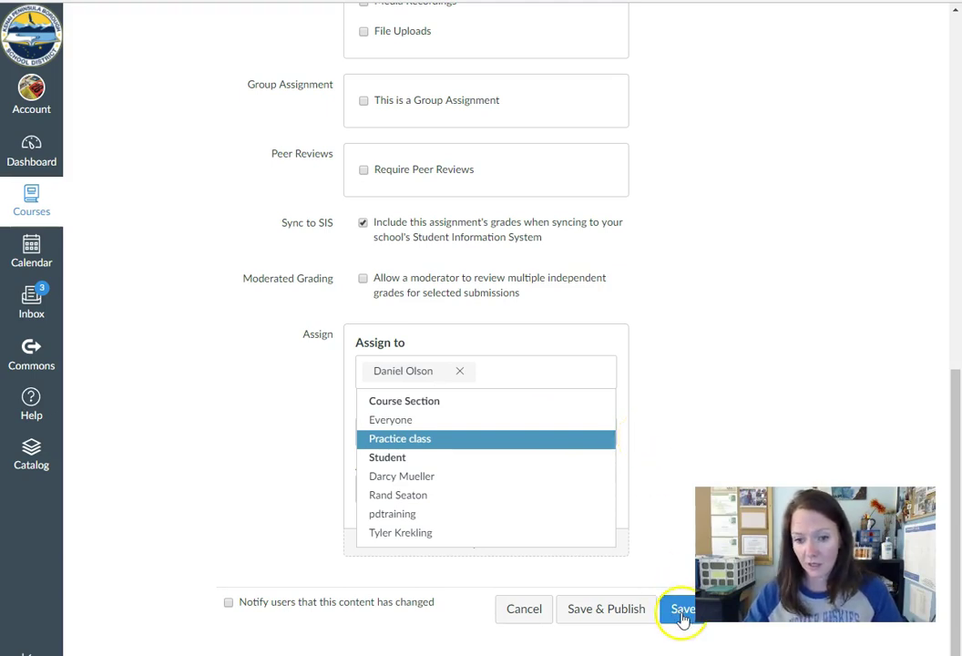
left_click(522, 608)
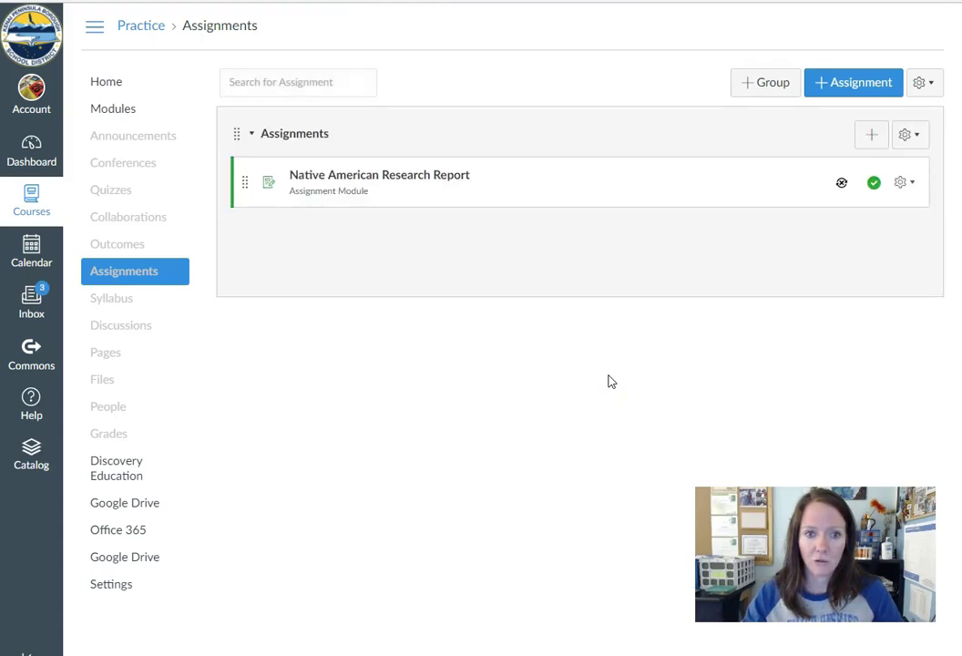
Step: Navigate back to the Practice course Home page
left_click(106, 82)
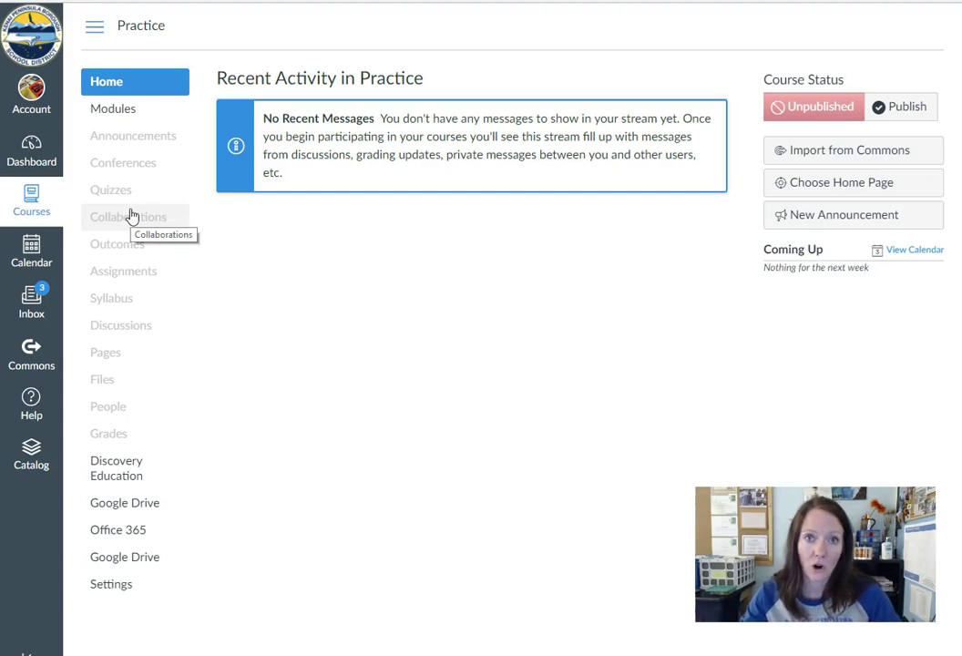
left_click(156, 165)
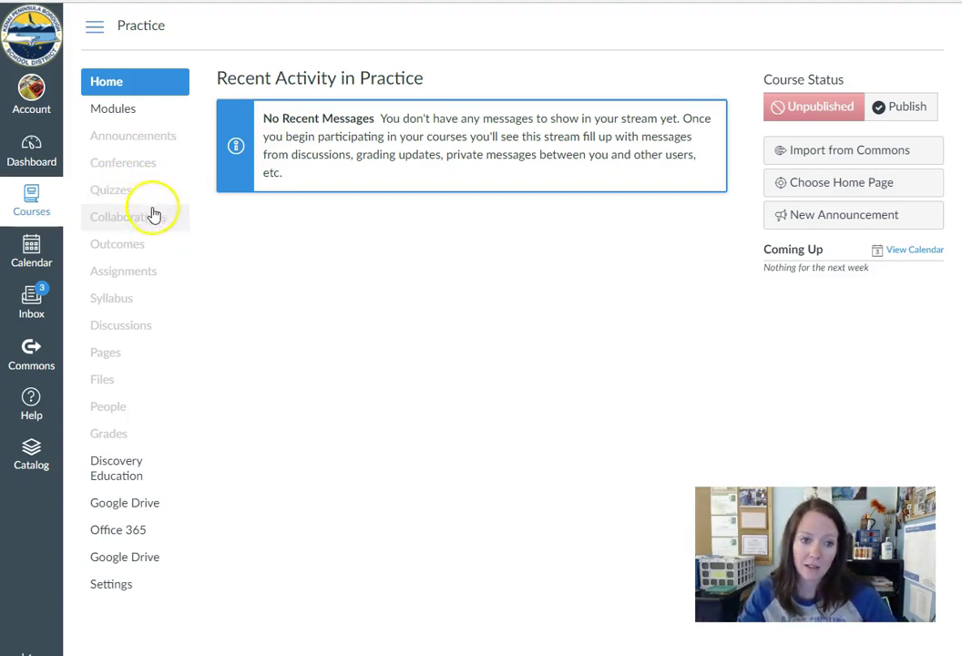
Step: Show the Sections tab of the Practice course settings
left_click(109, 587)
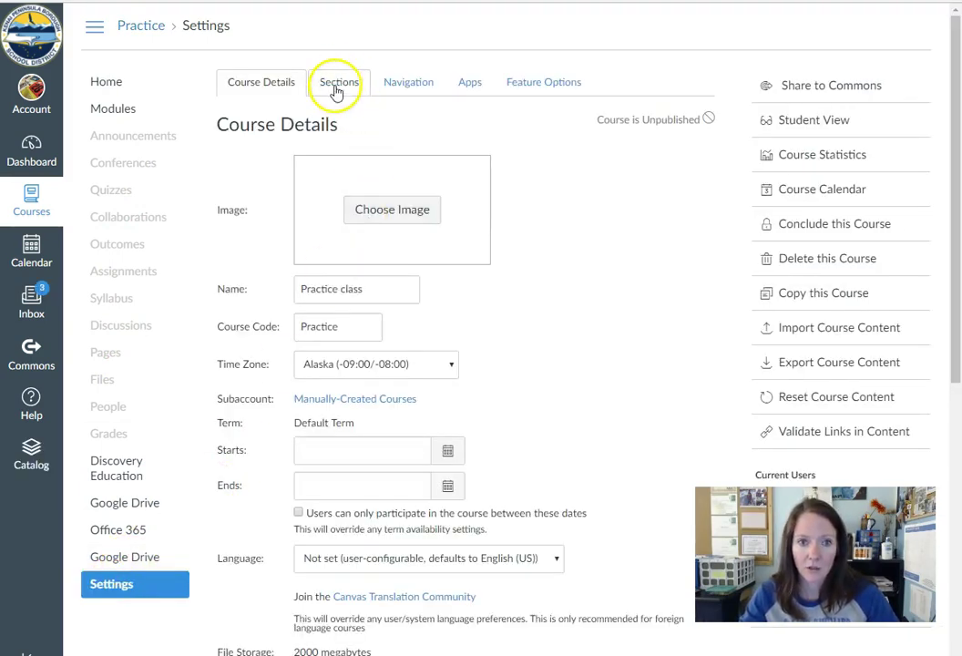
left_click(338, 83)
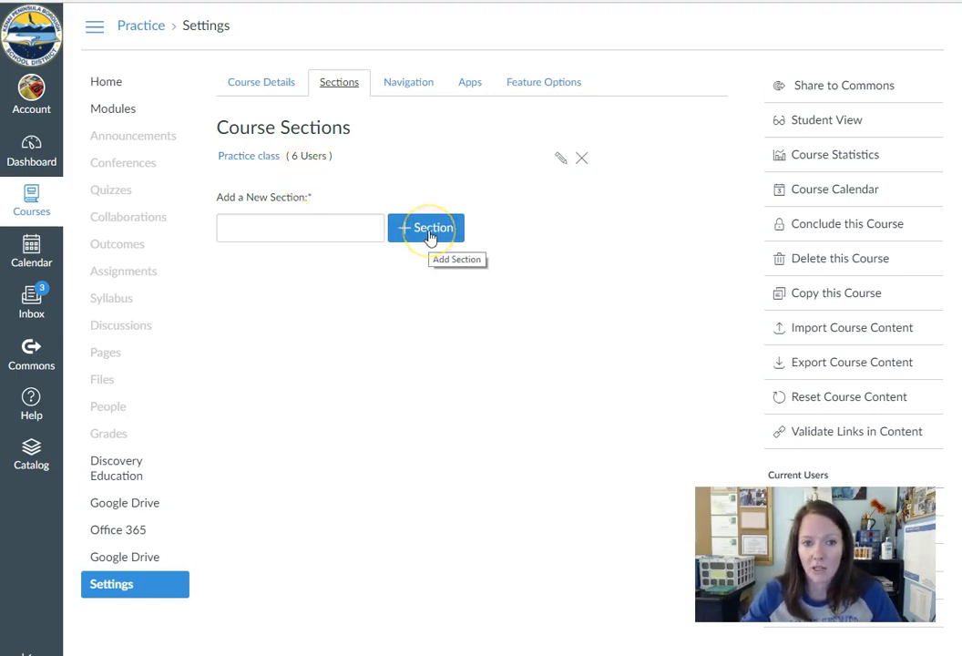
Step: Create sections named low, middle and high in the course settings
left_click(356, 239)
type("low")
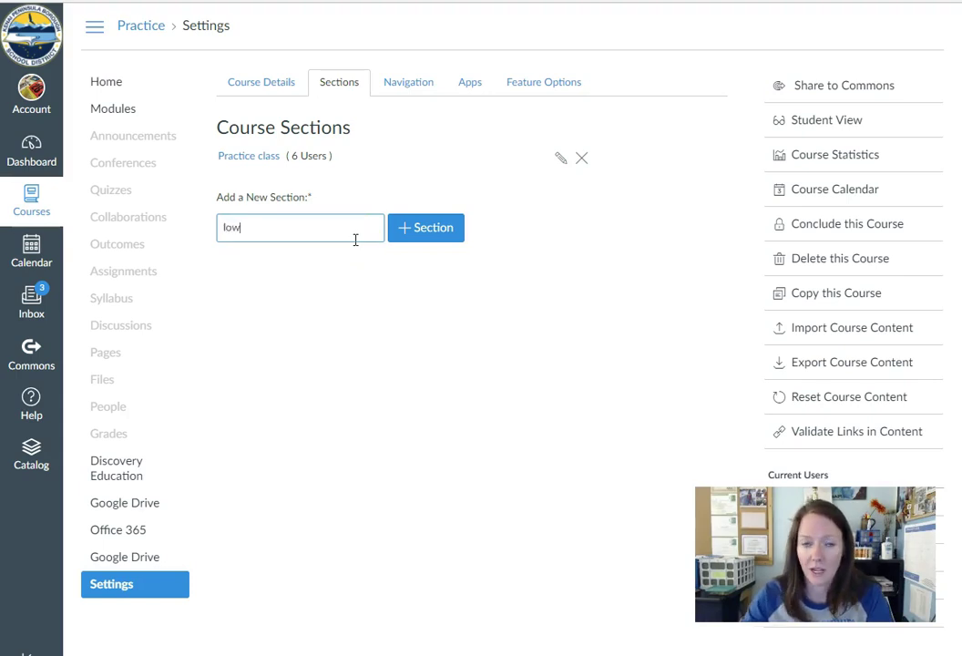
left_click(425, 238)
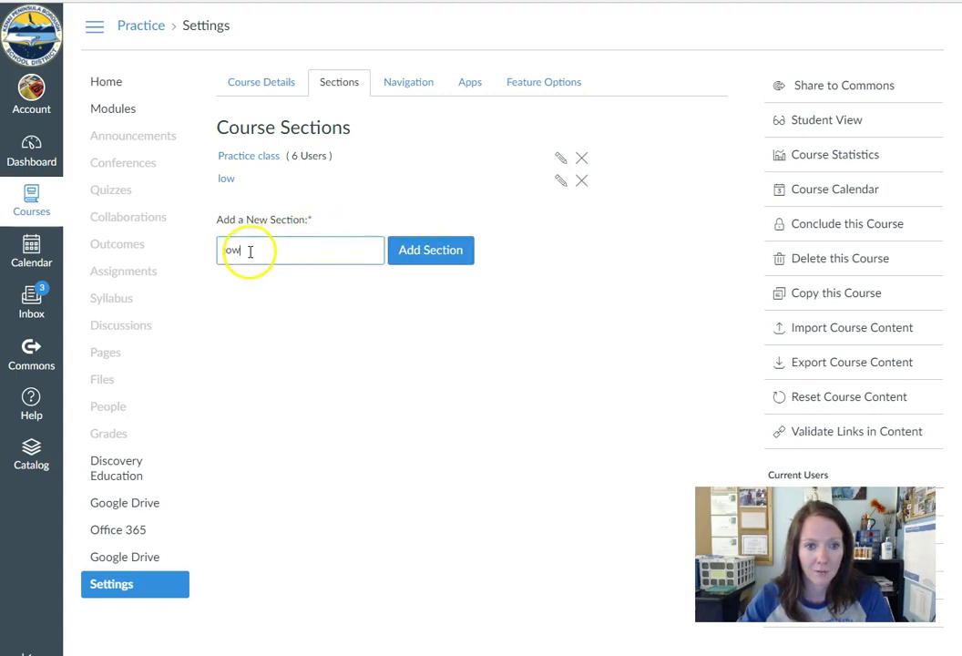
left_click_drag(252, 251, 223, 250)
key("BackSpace")
type("mid")
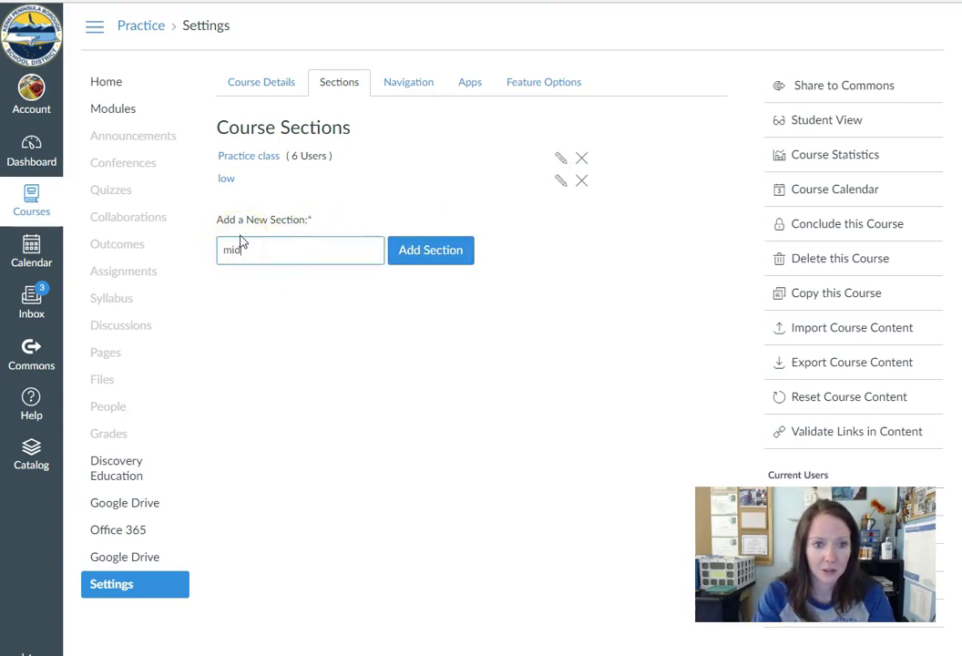
type("dle")
left_click(385, 251)
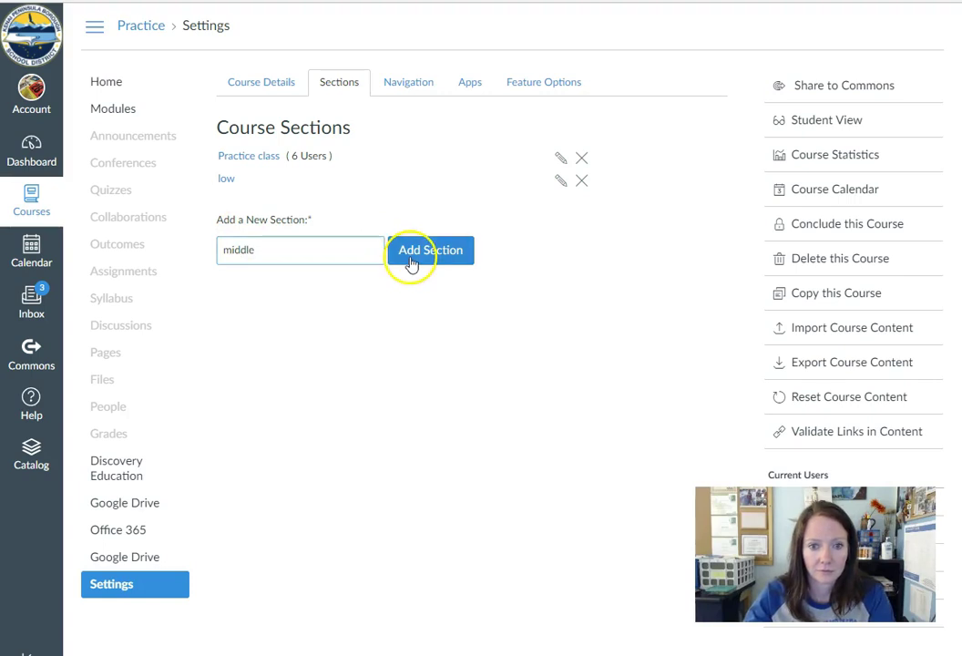
left_click(410, 261)
left_click(266, 273)
left_click_drag(266, 274, 195, 272)
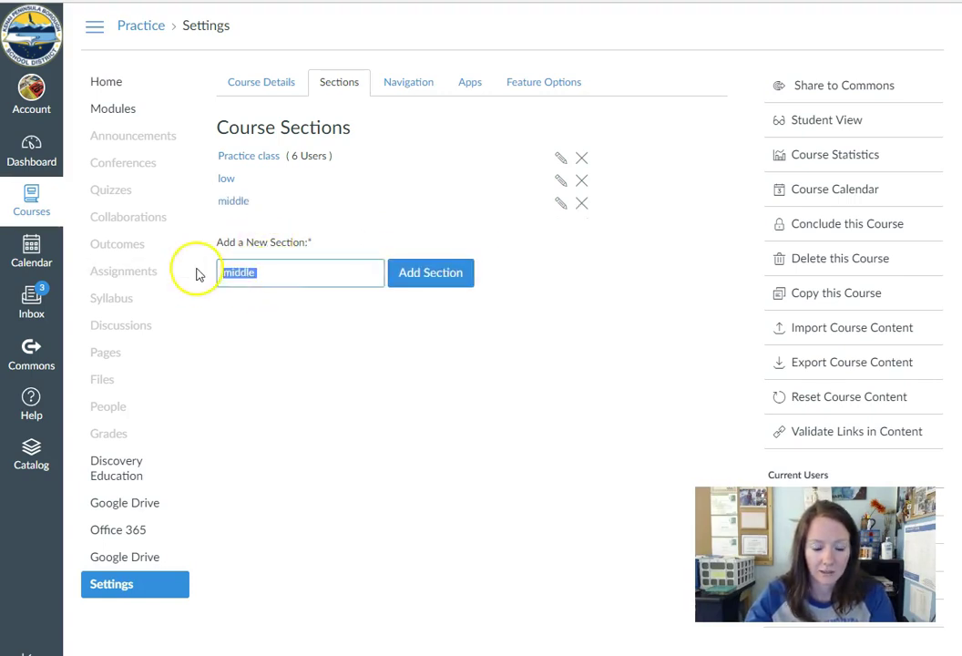
type("high")
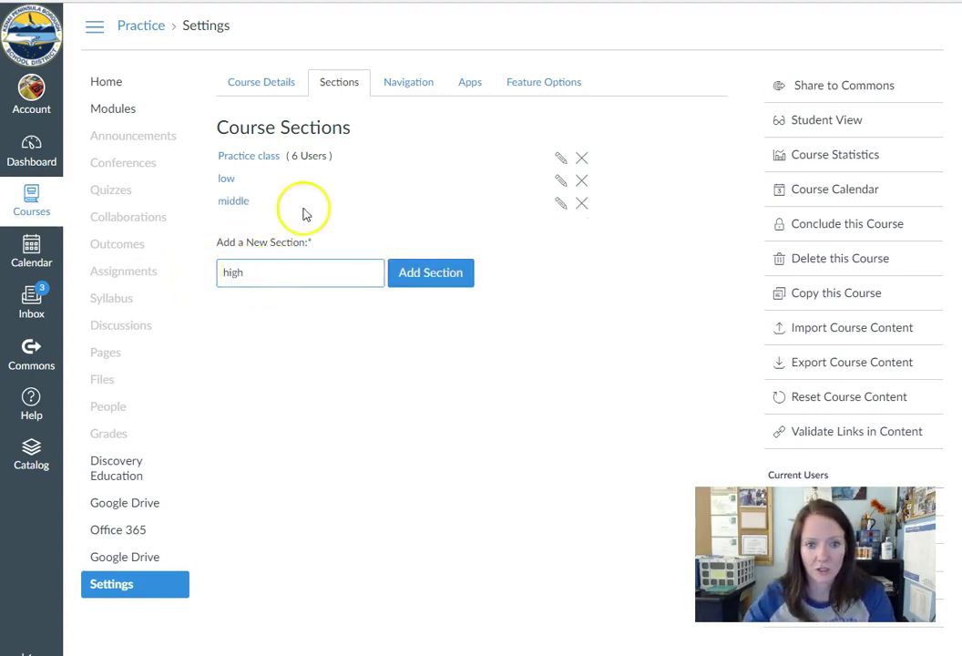
left_click(442, 272)
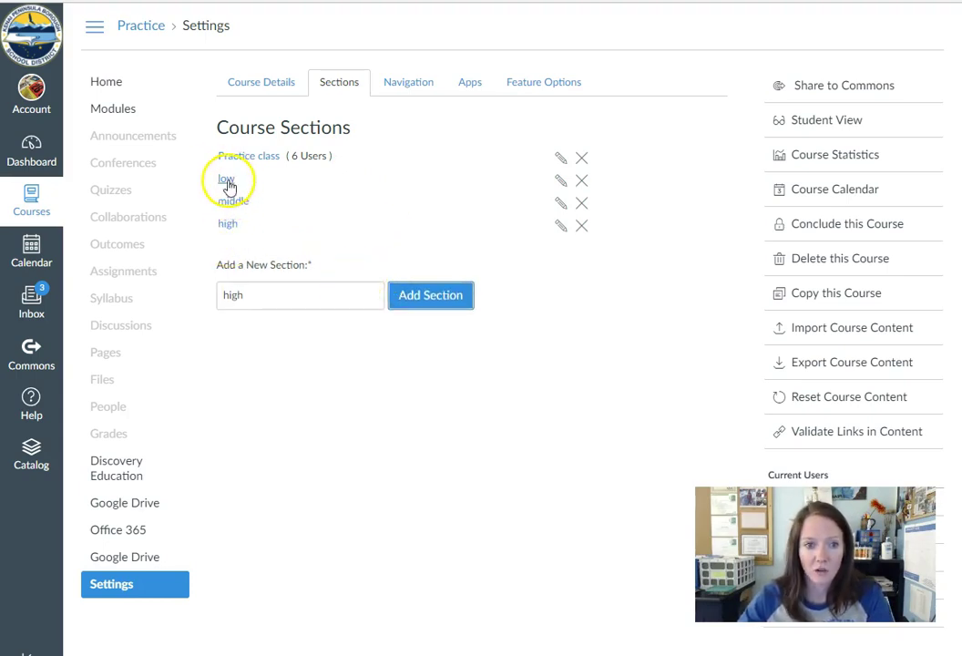
Step: Open the low section's page and save its details unchanged via Edit Section
left_click(915, 305)
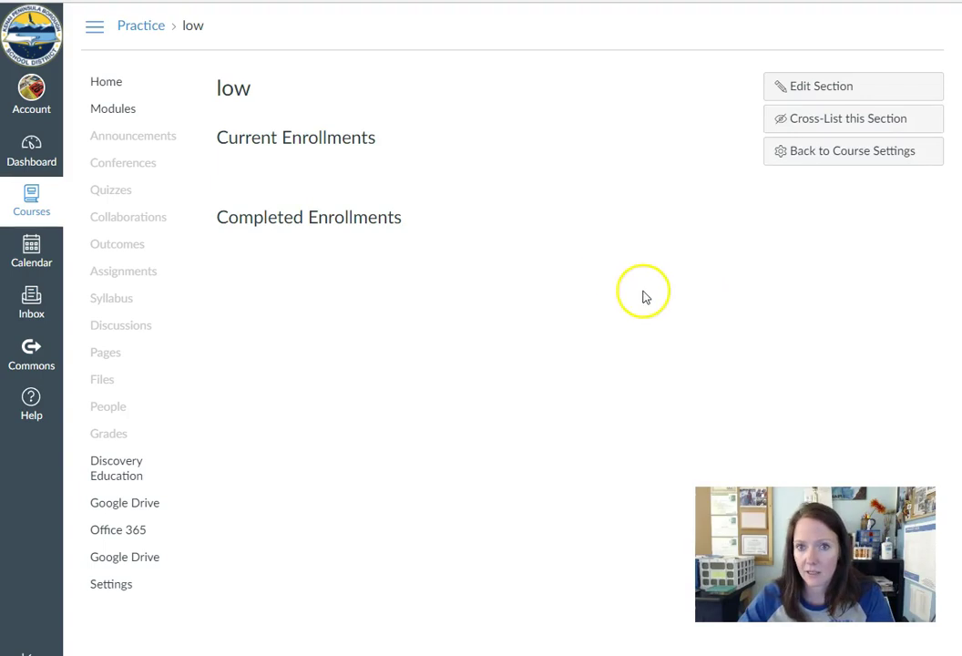
left_click(817, 91)
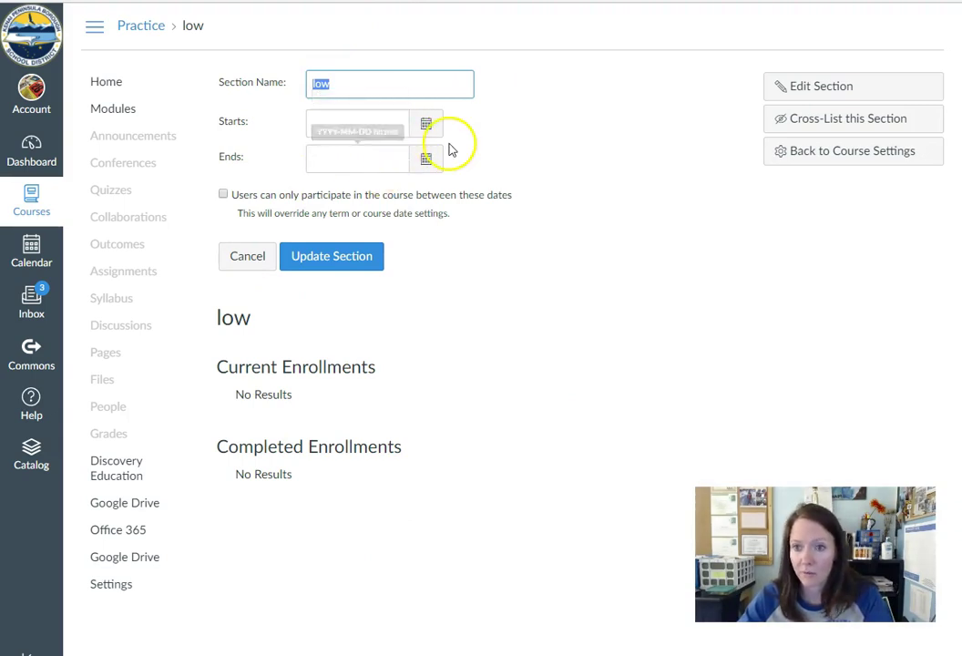
left_click(312, 262)
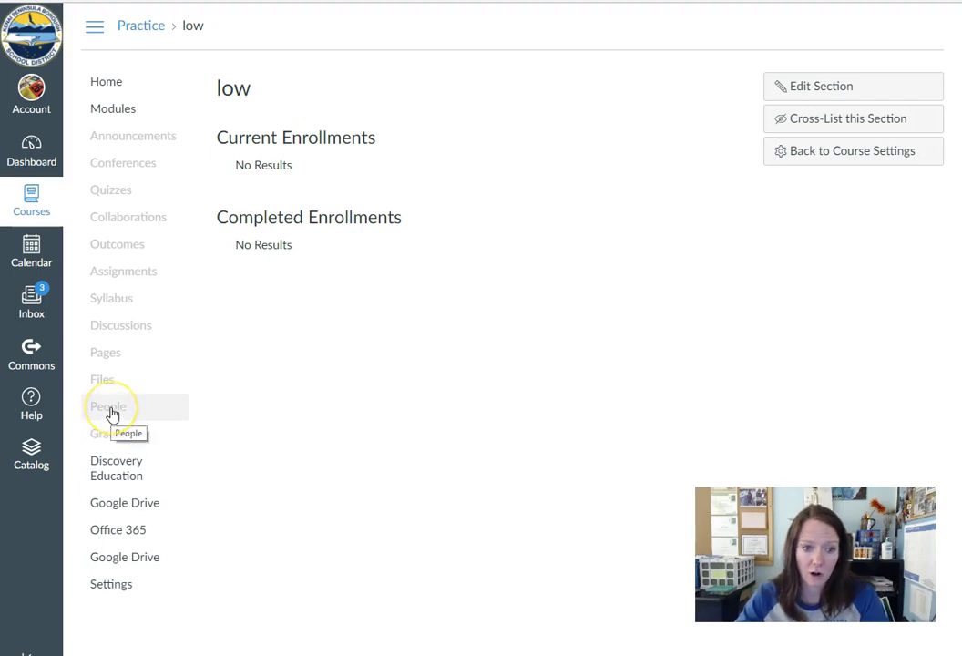
left_click(113, 414)
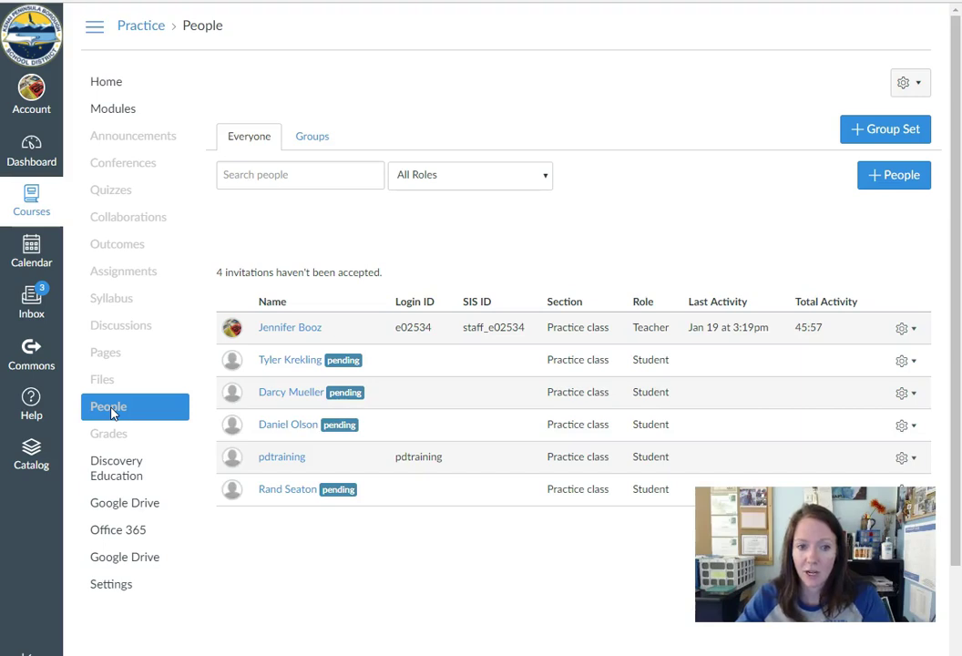
left_click(113, 412)
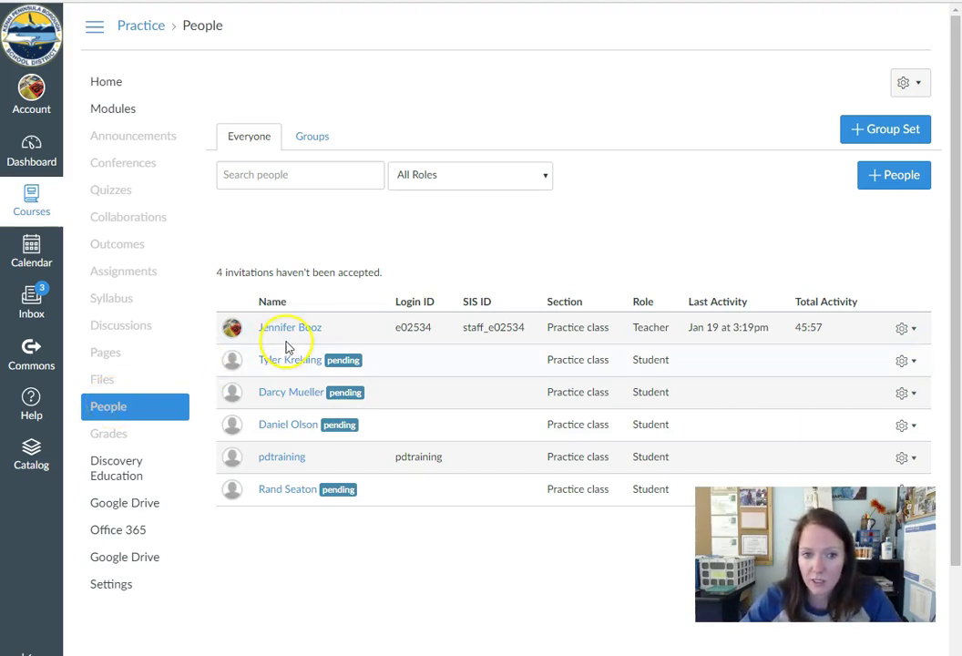
left_click(903, 365)
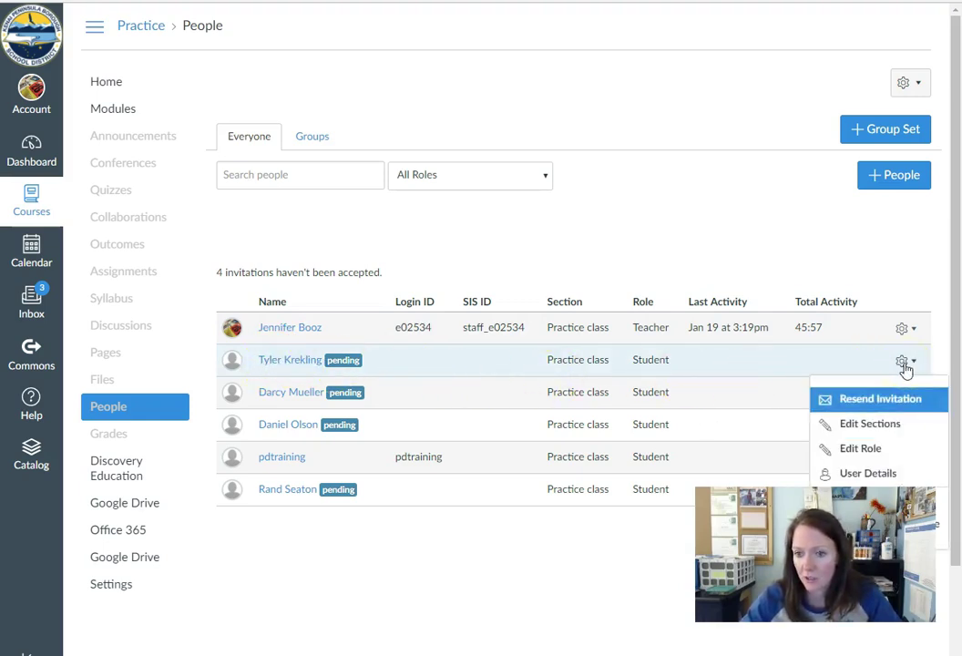
left_click(870, 424)
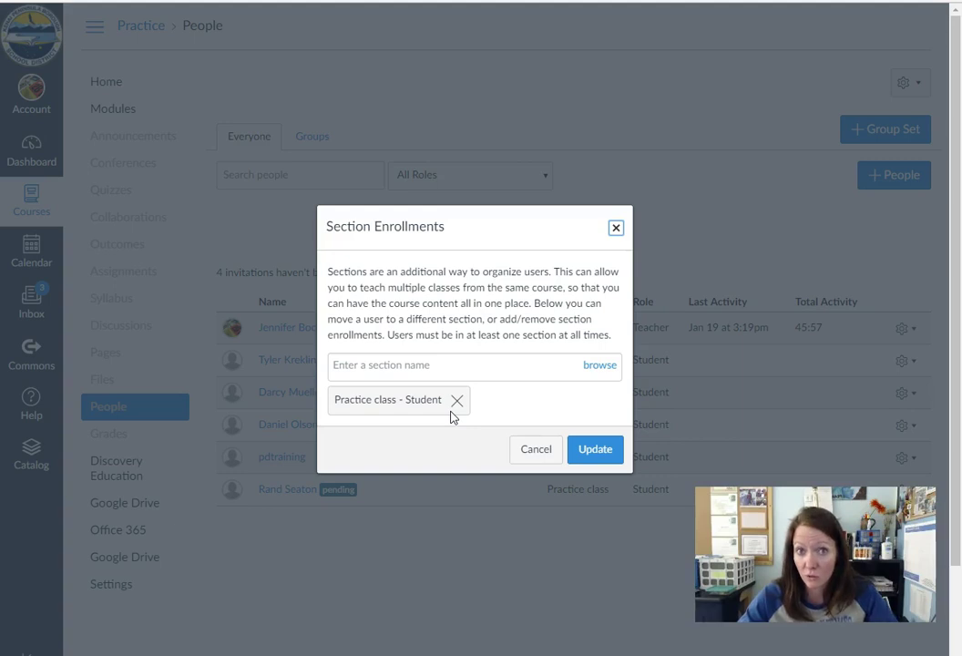
left_click(370, 355)
type("low")
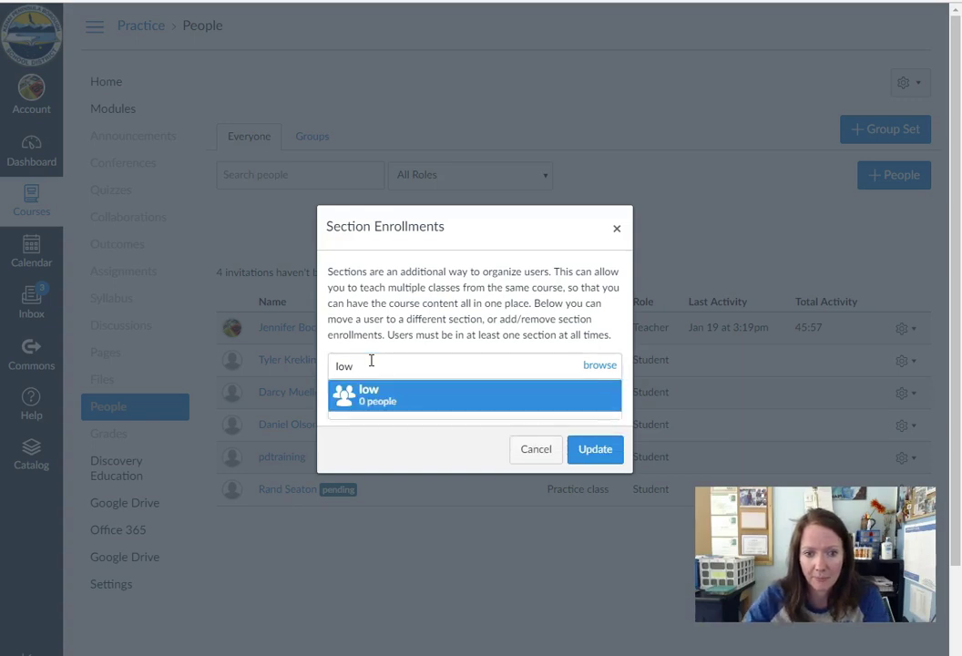
left_click(379, 395)
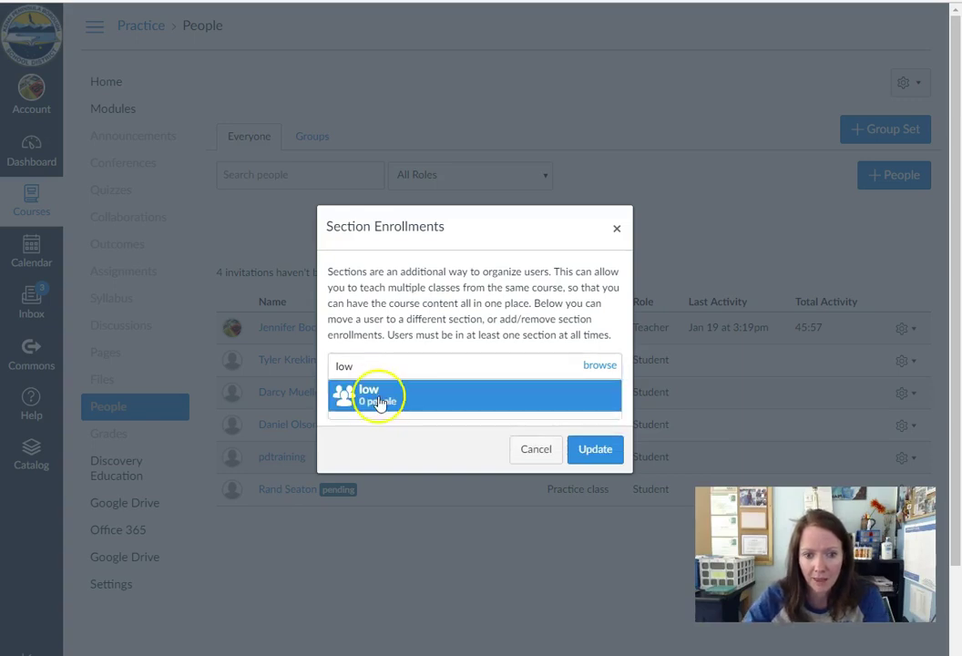
left_click(580, 486)
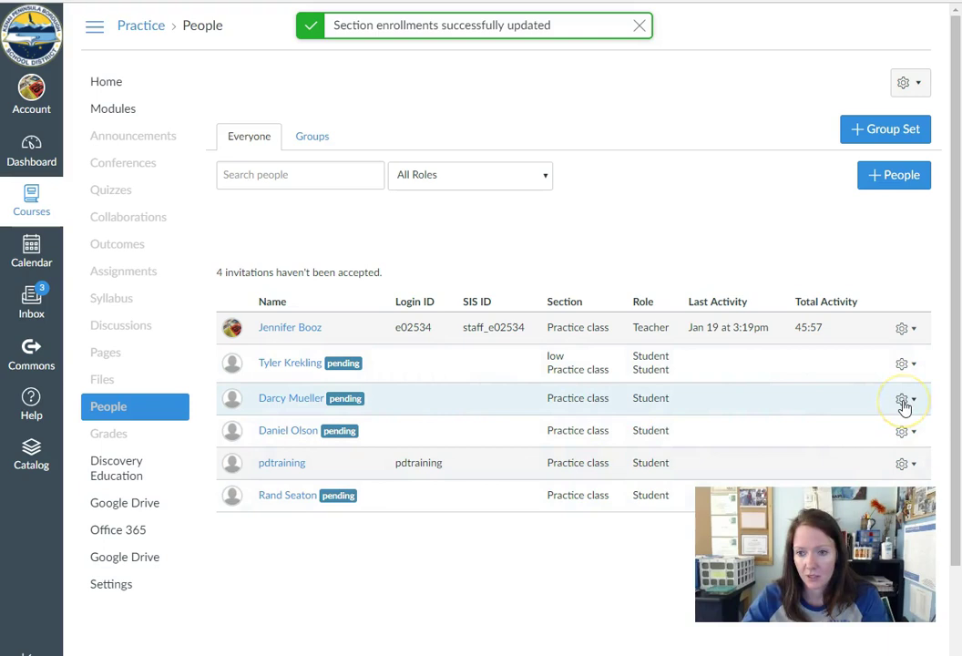
left_click(905, 405)
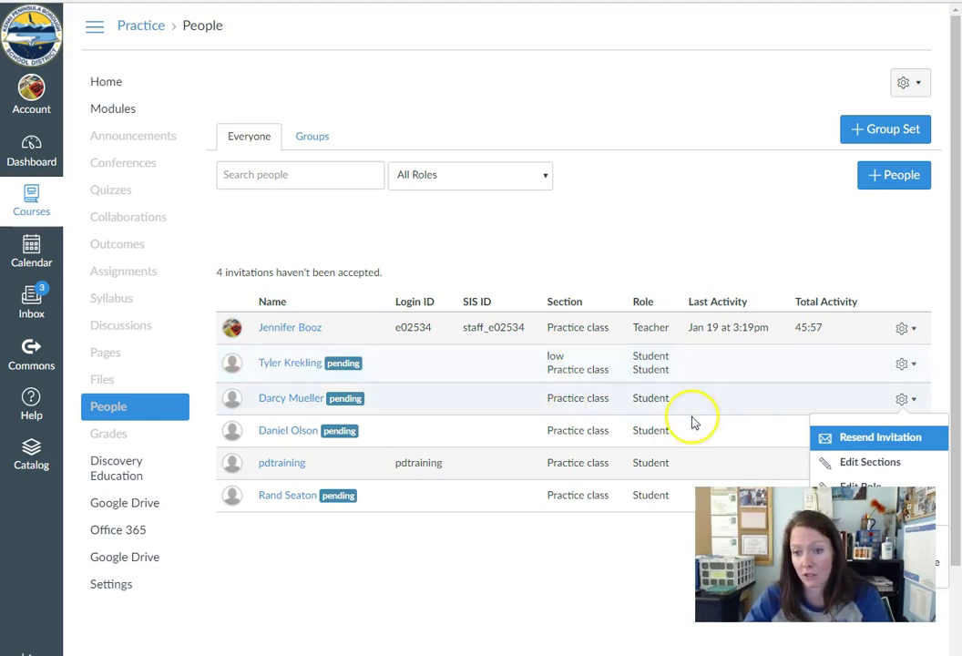
left_click(876, 461)
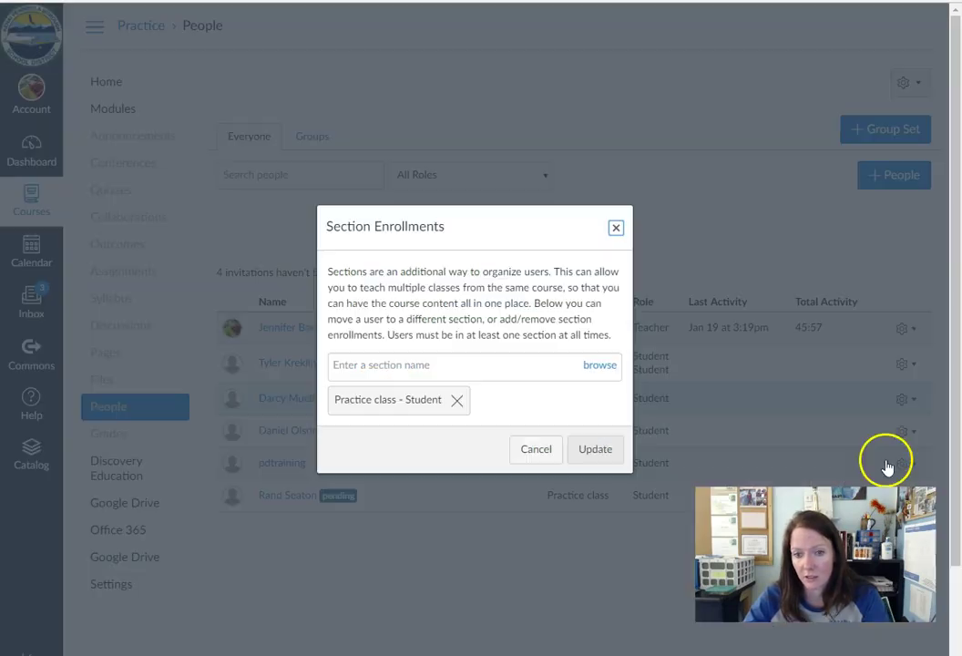
left_click(345, 365)
type("mid")
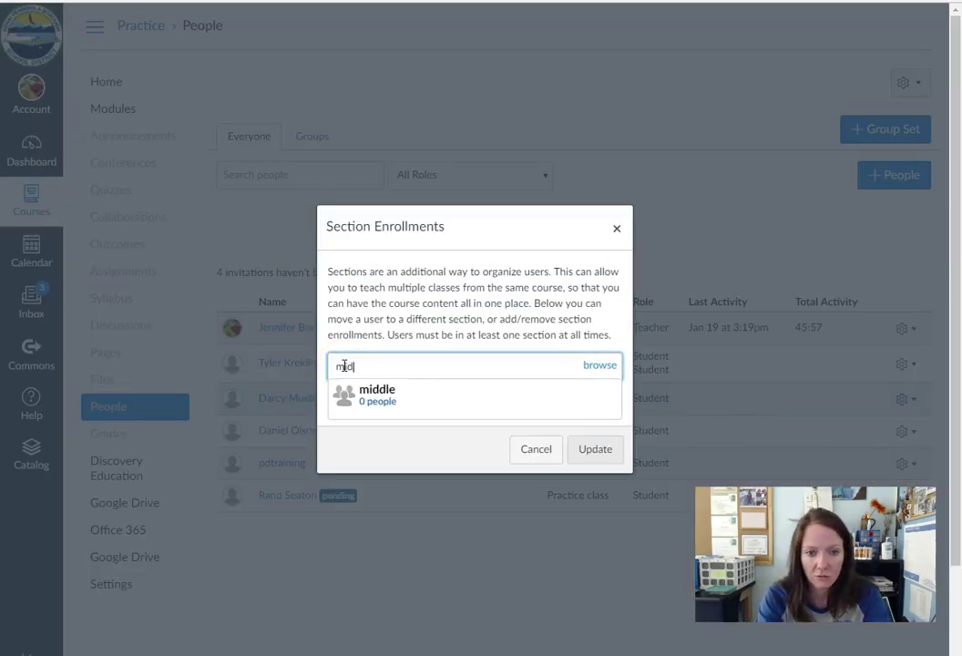
type("dle")
left_click(370, 401)
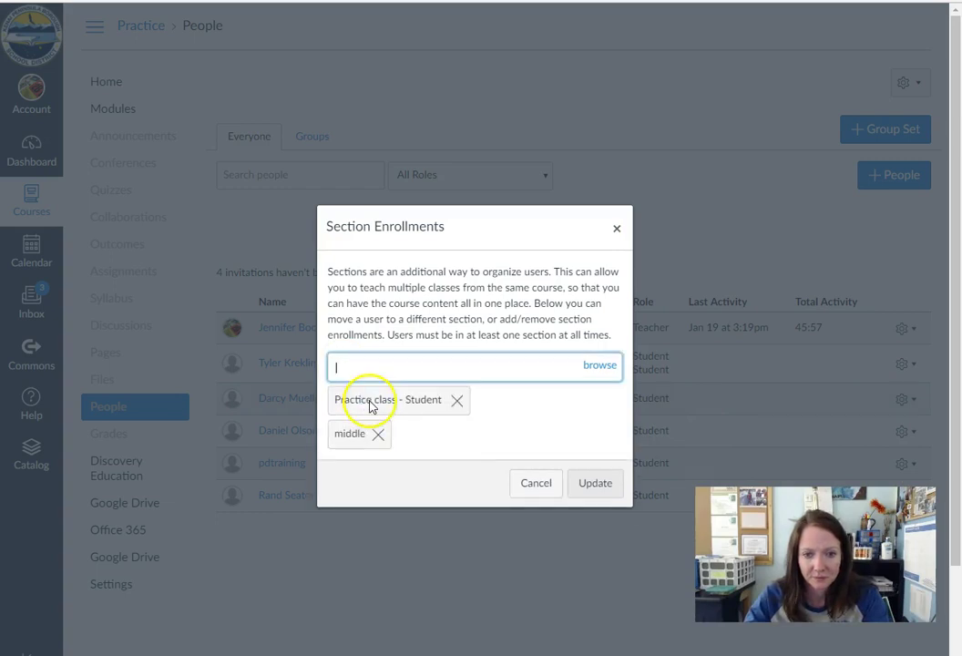
left_click(604, 486)
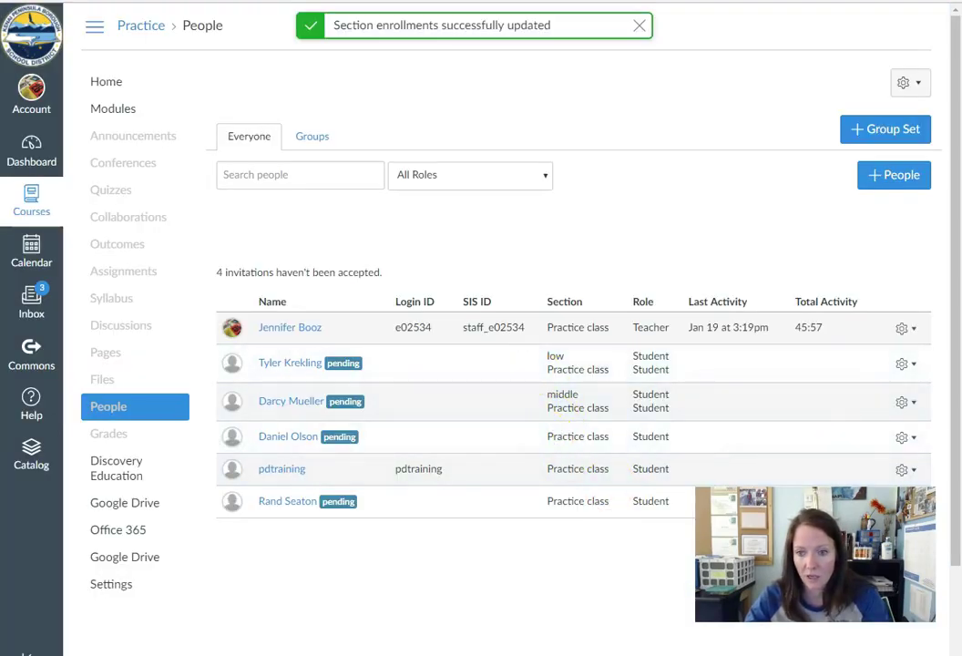
left_click(901, 438)
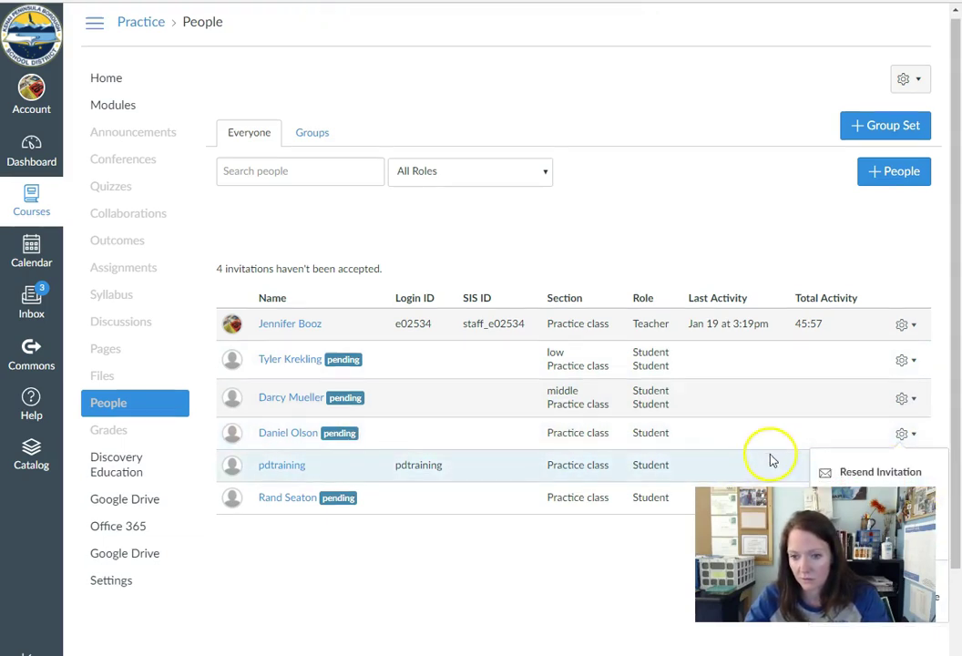
scroll(801, 437, "down", 3)
left_click(850, 388)
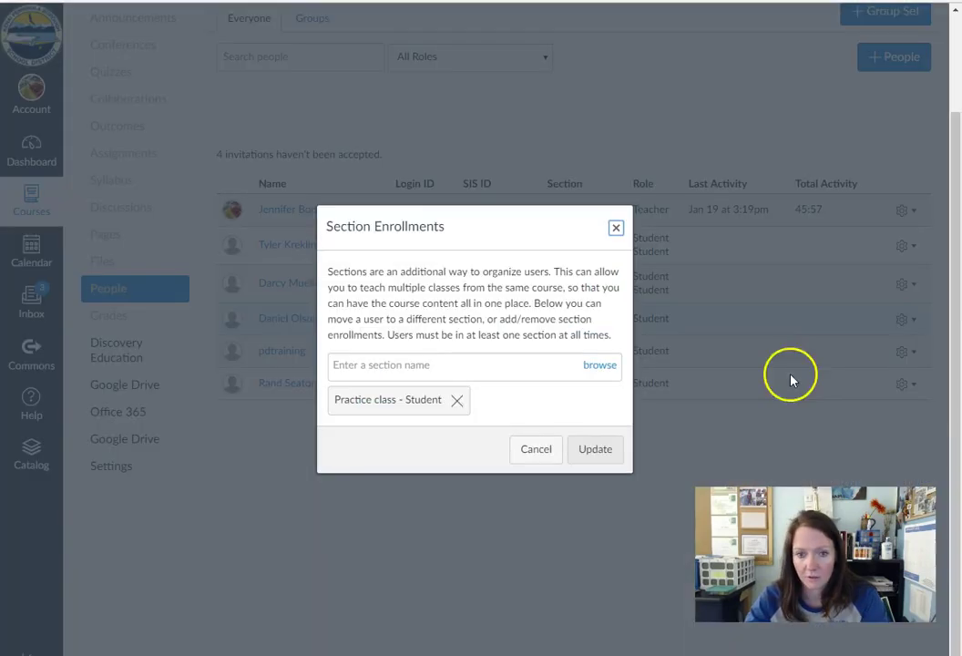
left_click(453, 373)
type("h")
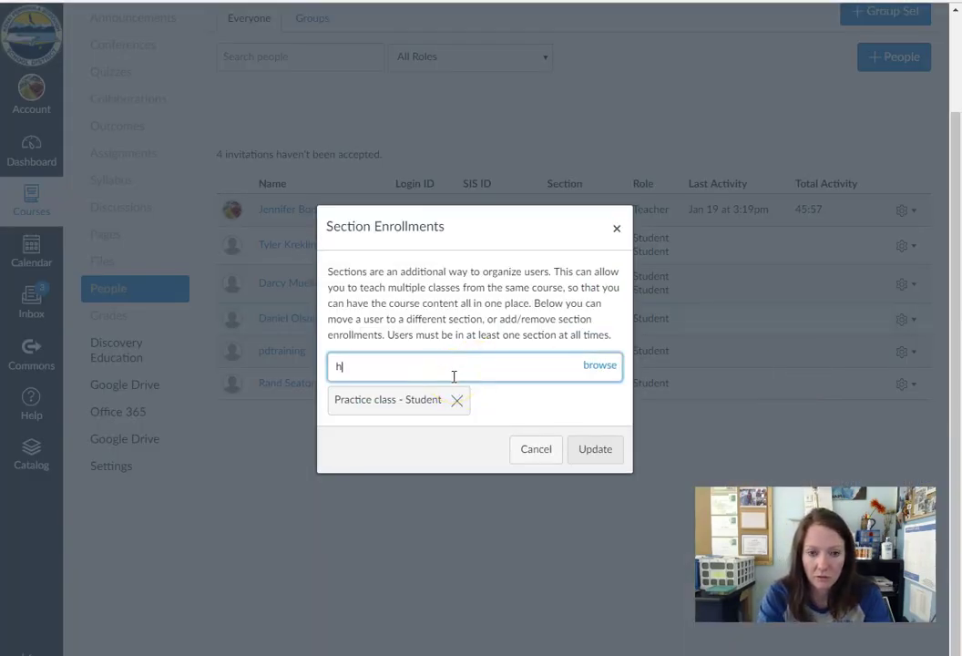
type("igh")
left_click(426, 399)
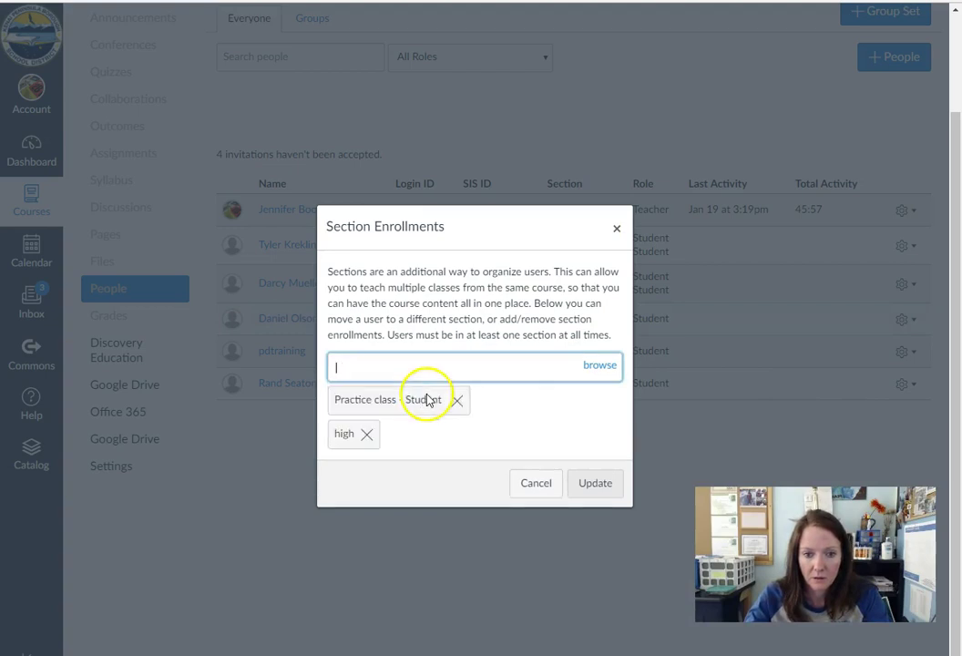
left_click(592, 484)
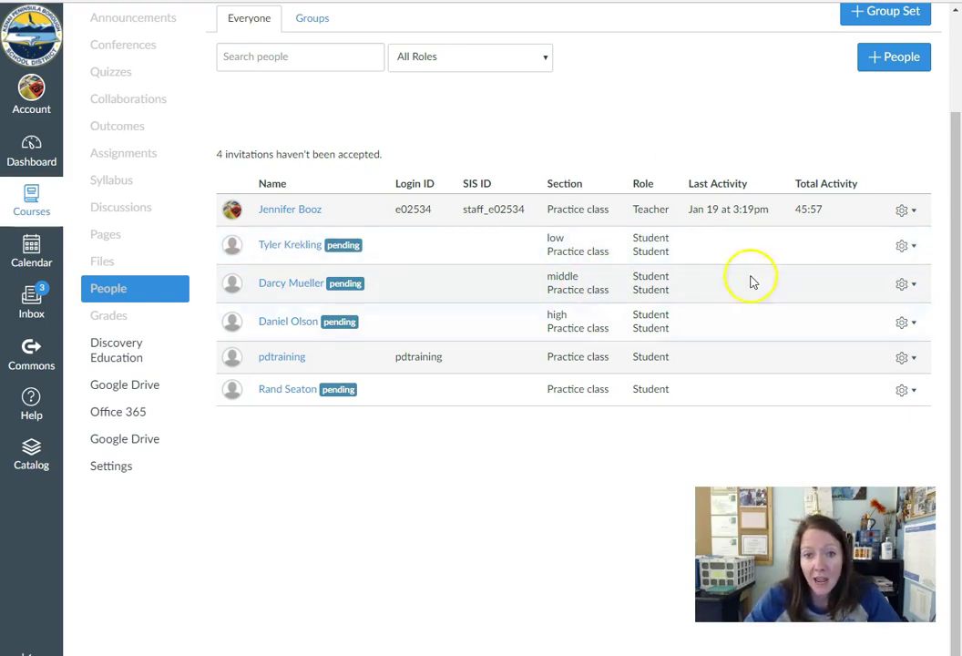
Step: Start a new assignment from the course's Assignments page
scroll(321, 238, "up", 3)
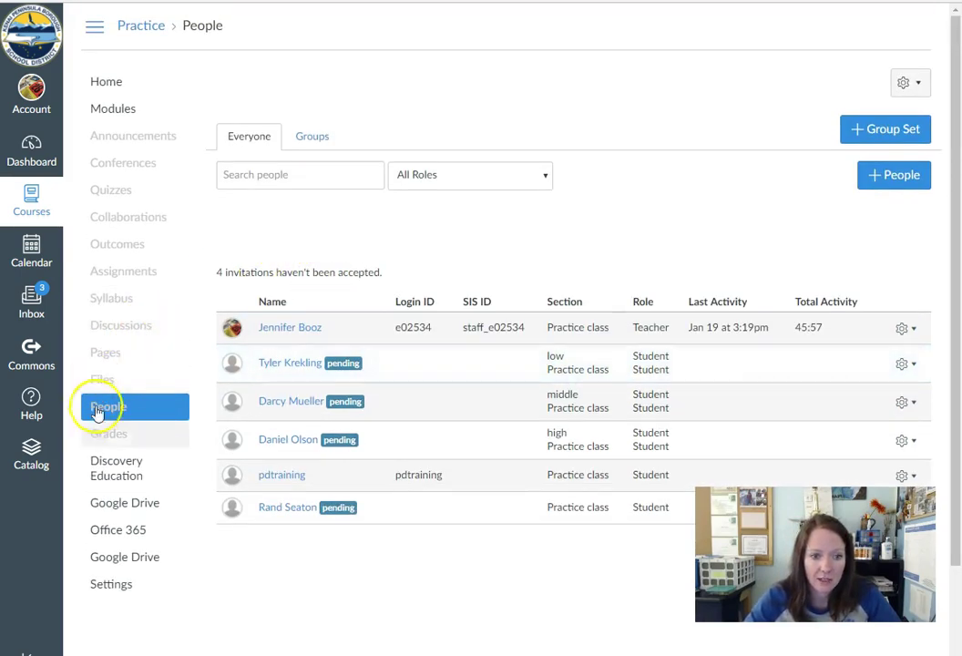
left_click(112, 271)
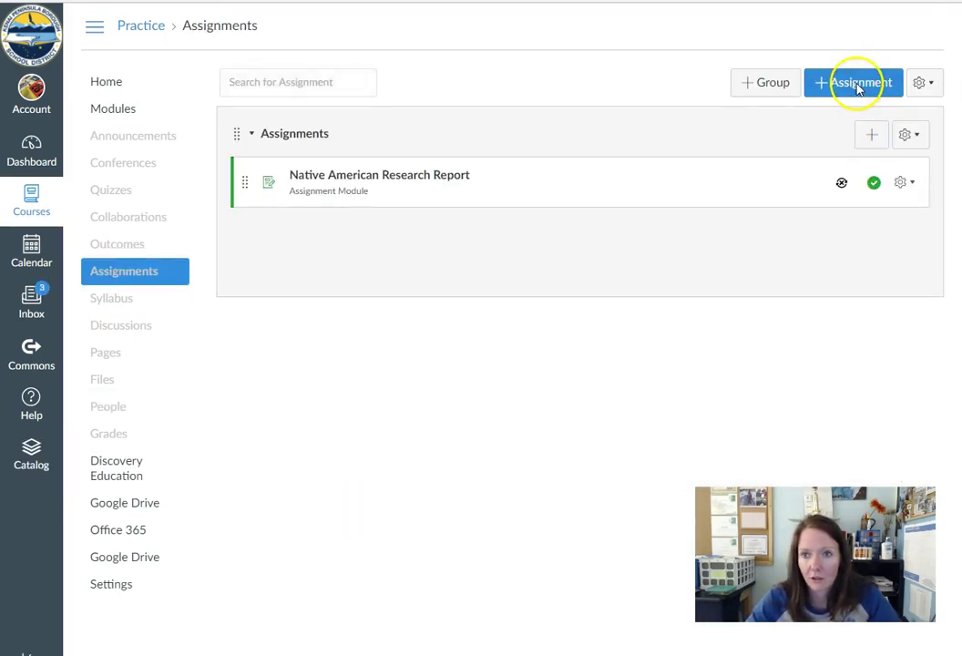
left_click(856, 84)
type("practice")
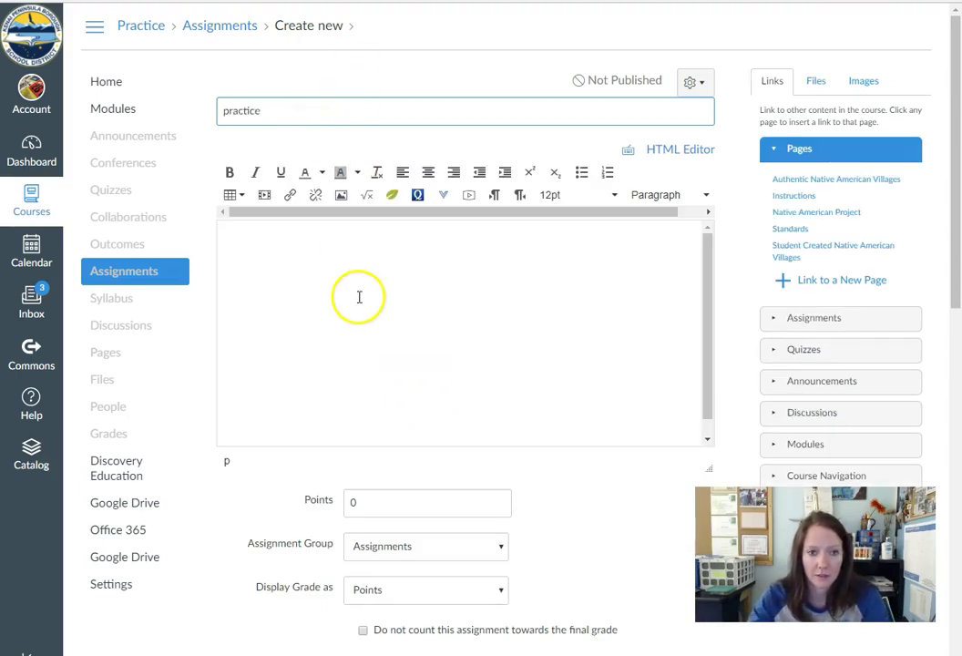
left_click(359, 297)
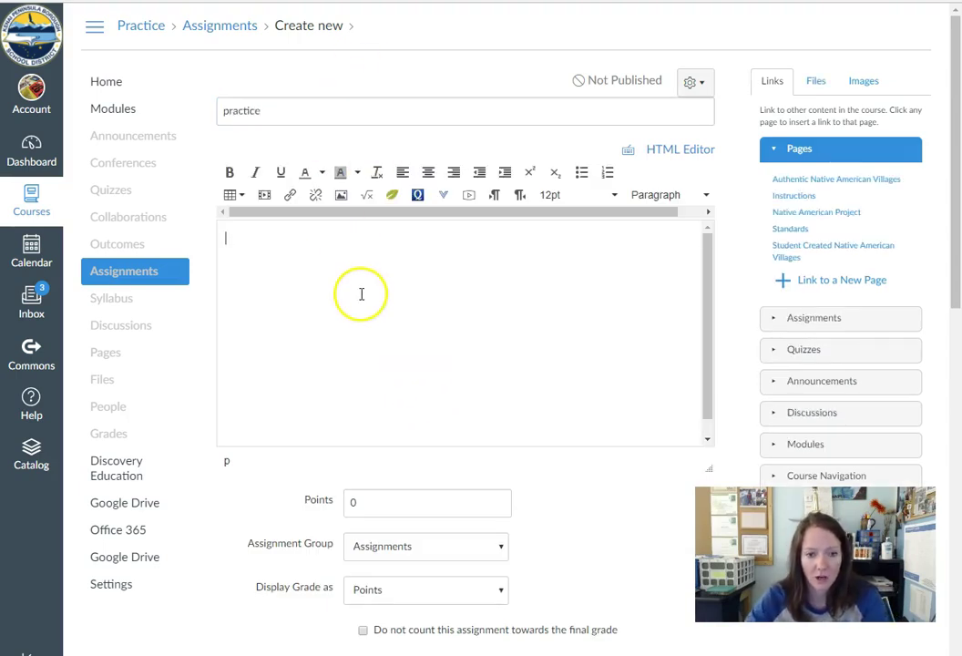
Step: Replace Everyone with the low section in the assignment's Assign to list
scroll(420, 374, "down", 3)
scroll(438, 501, "down", 4)
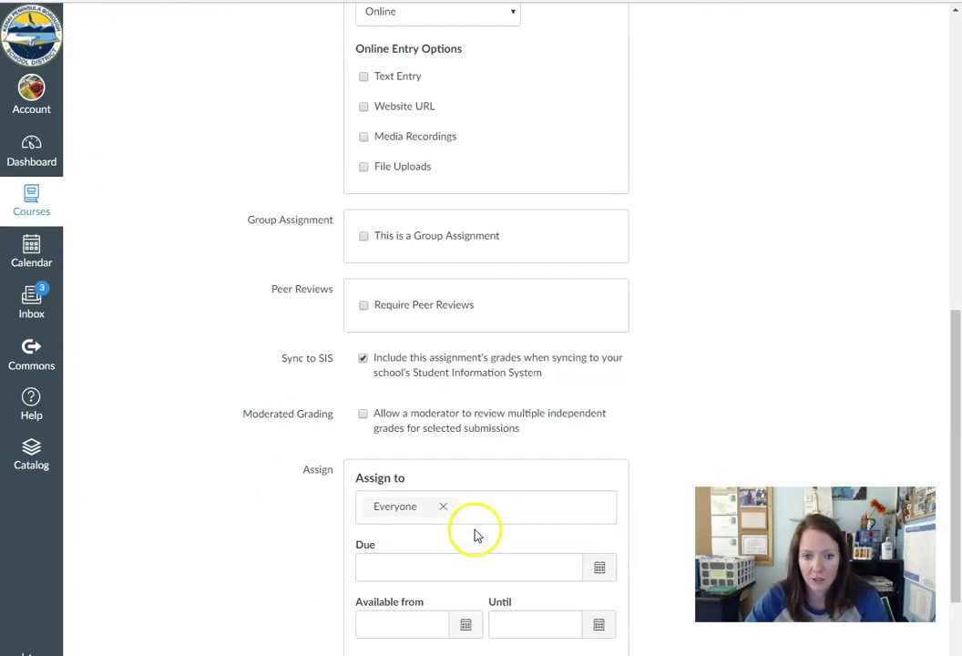
scroll(460, 506, "down", 1)
left_click(443, 374)
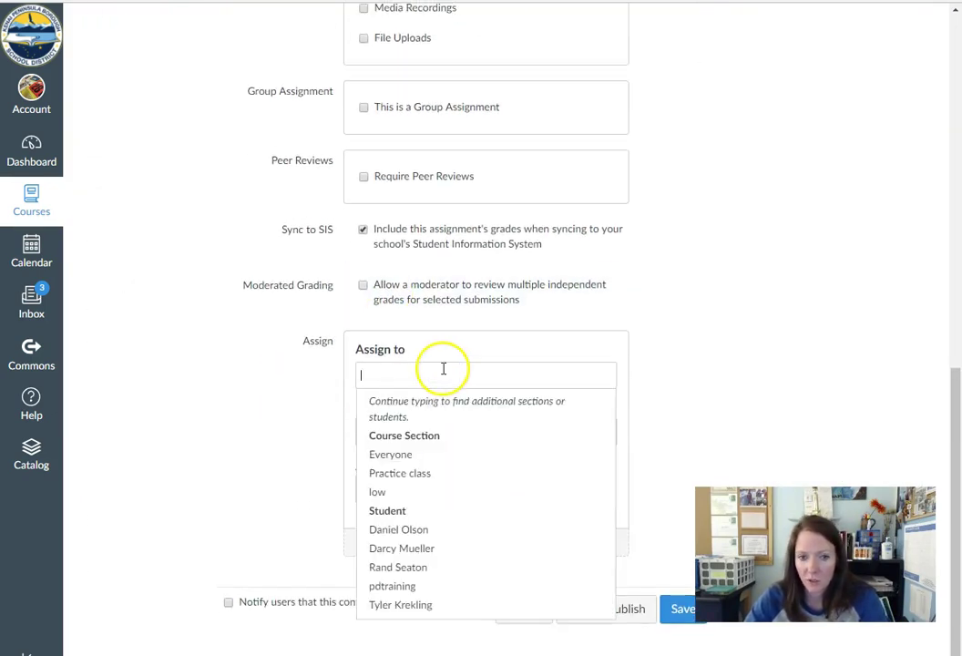
left_click(378, 493)
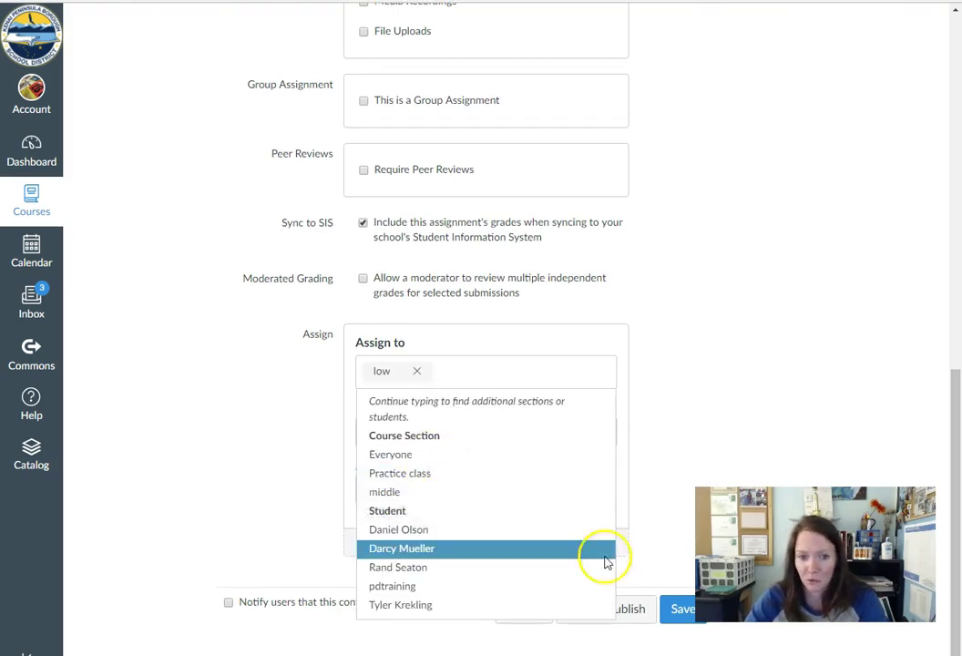
left_click(737, 424)
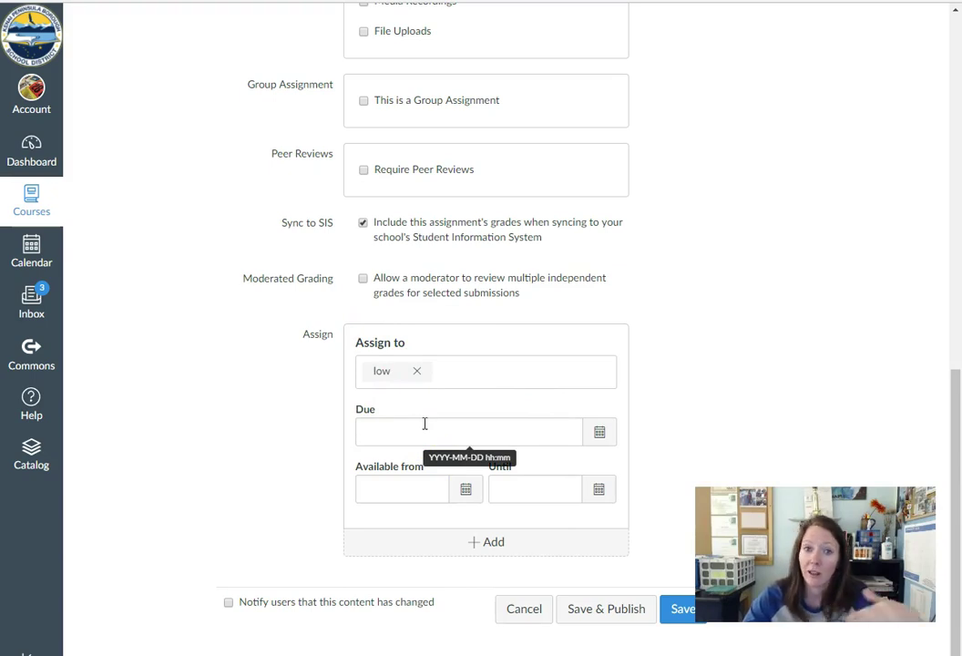
Step: Append ' low' to the assignment title so it reads 'practice low'
scroll(424, 424, "up", 5)
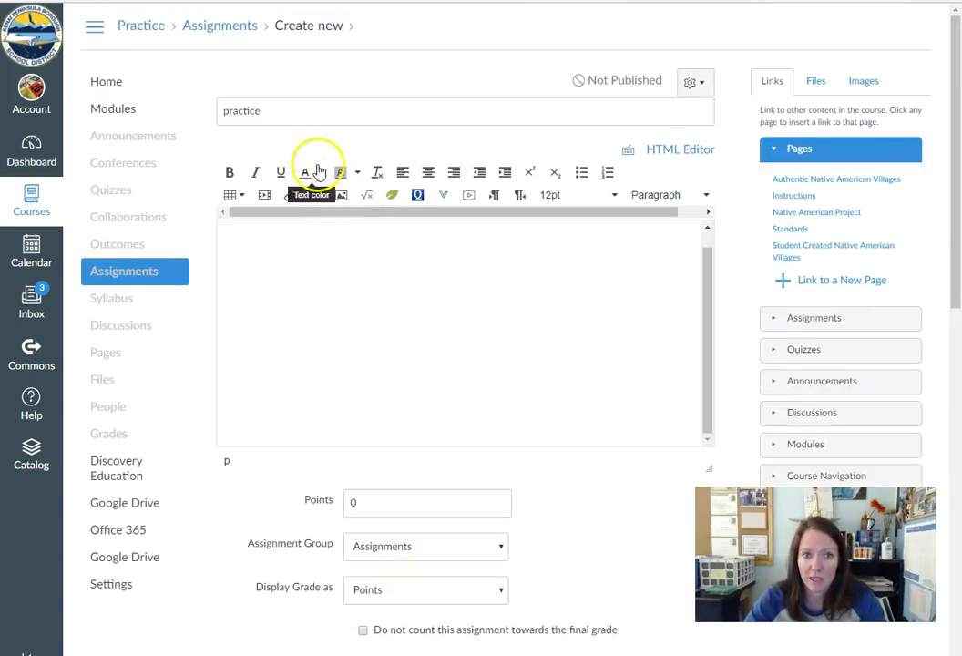
left_click(296, 111)
type("low")
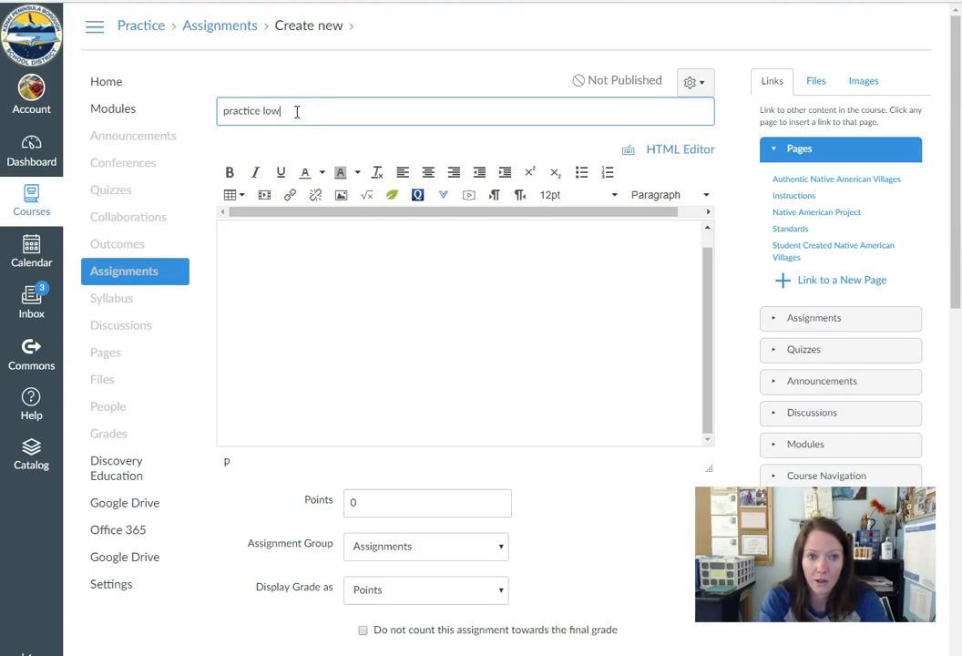
left_click(392, 212)
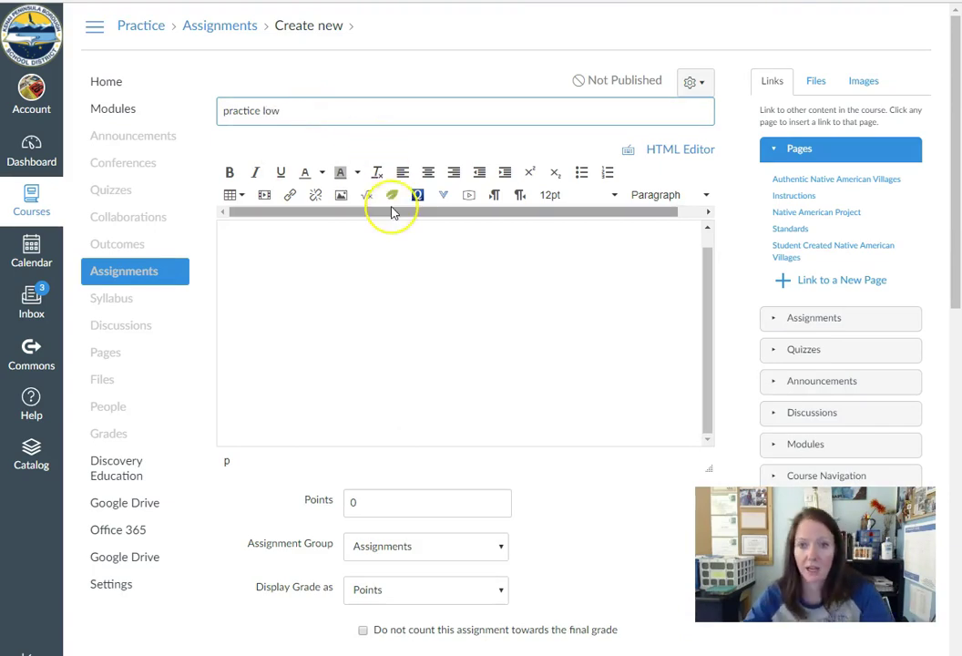
left_click(400, 250)
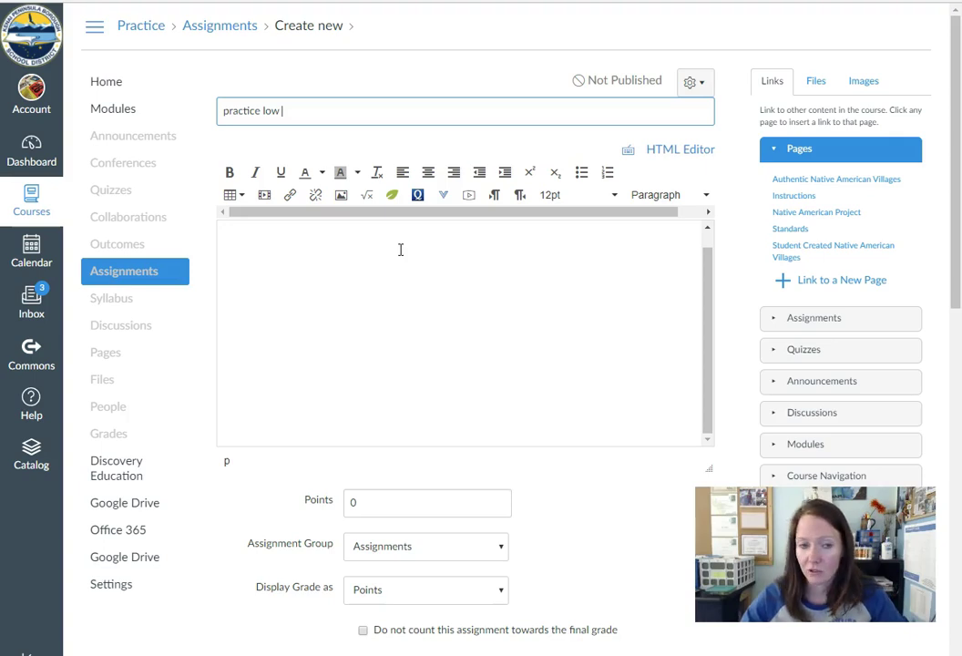
left_click(359, 253)
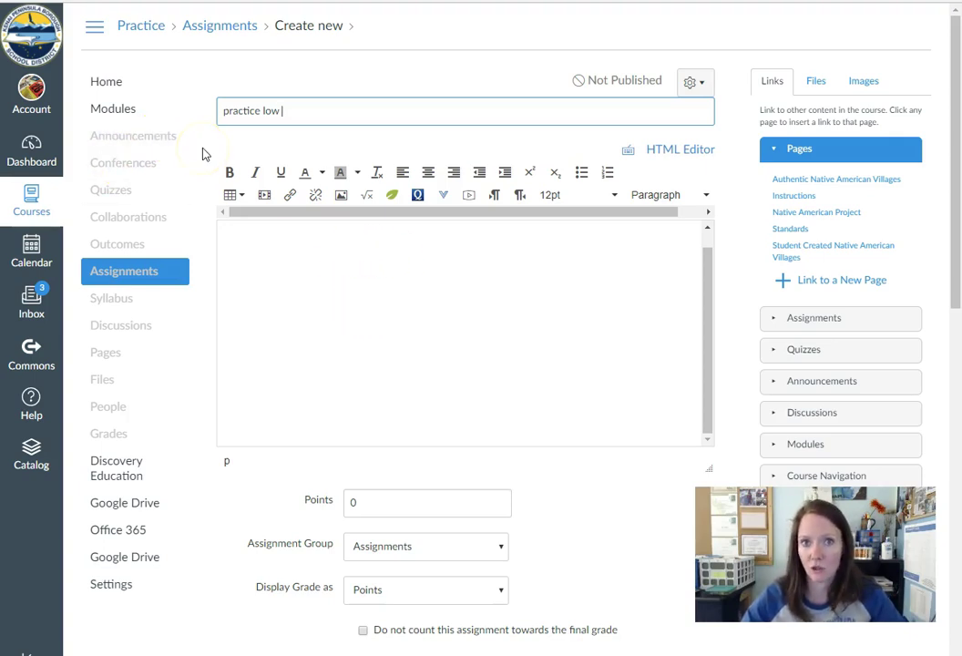
scroll(580, 338, "down", 3)
scroll(579, 338, "down", 2)
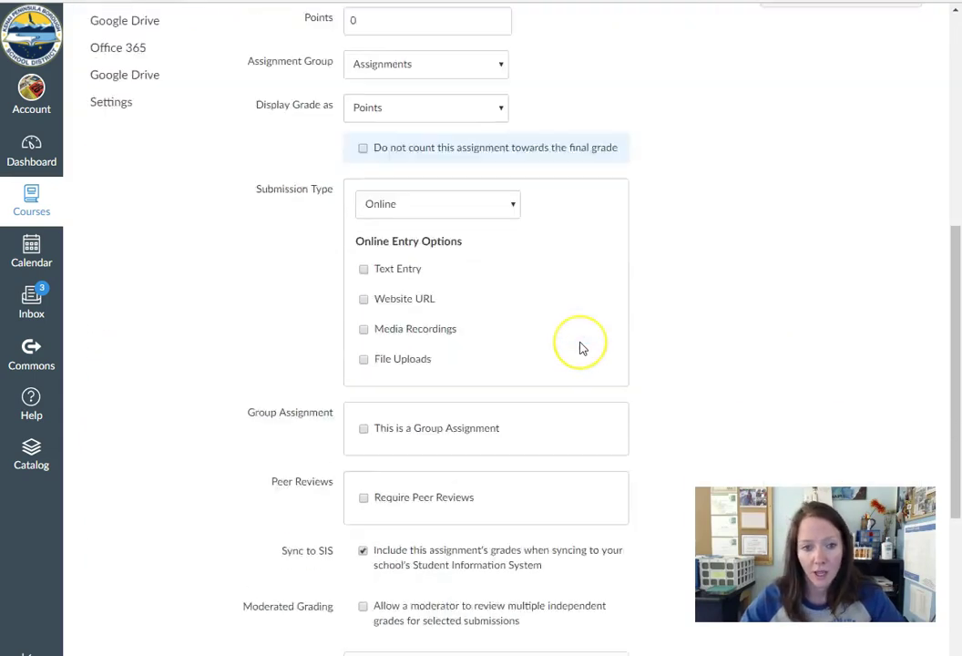
scroll(581, 346, "down", 1)
scroll(581, 346, "down", 2)
scroll(579, 346, "up", 5)
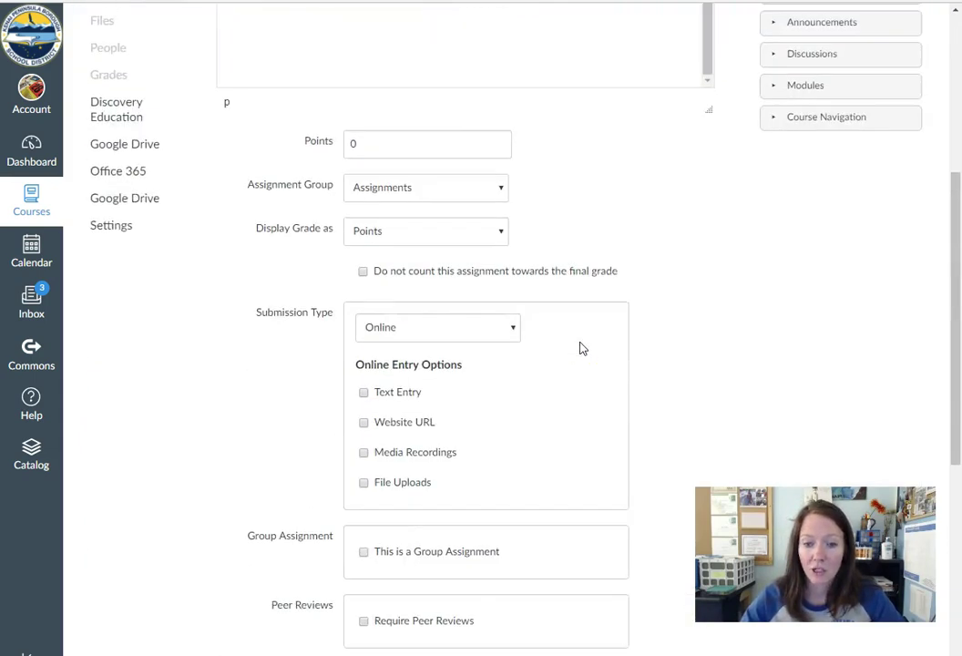
scroll(579, 341, "up", 4)
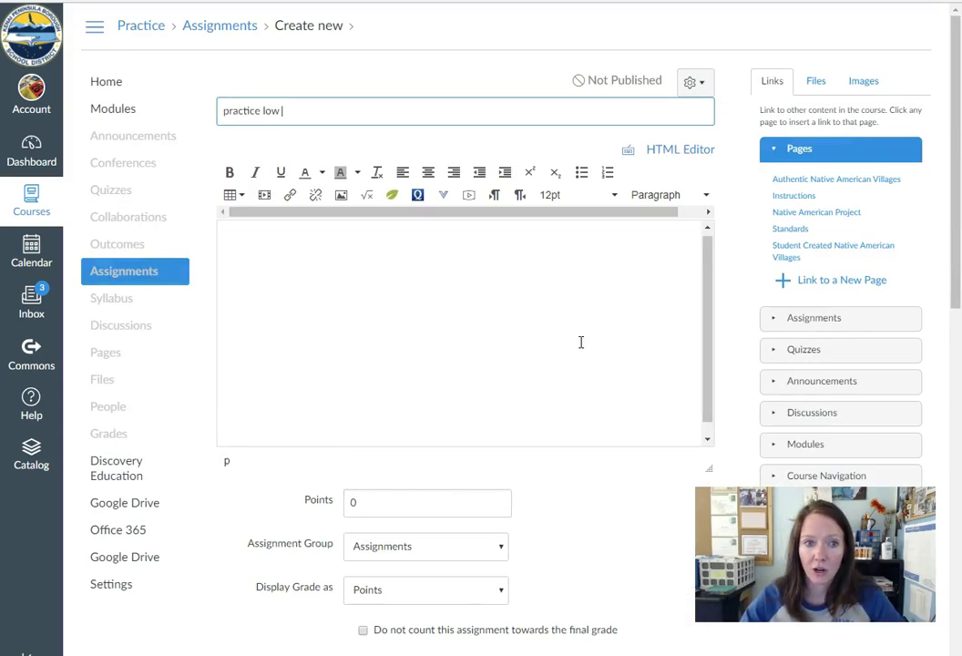
Step: Leave the assignment form for the Practice course's People page listing students by section
left_click(125, 410)
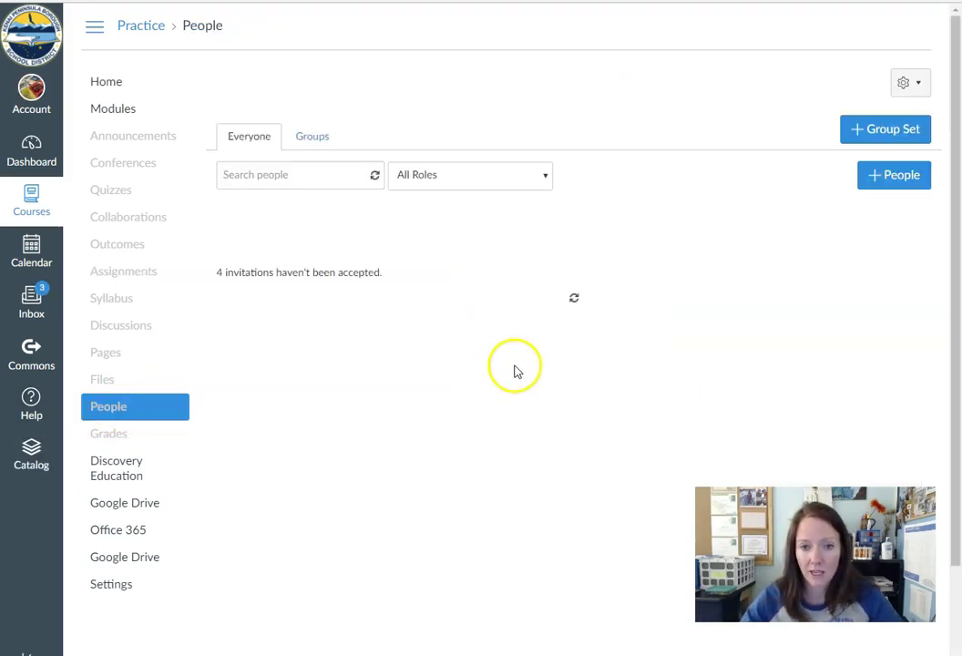